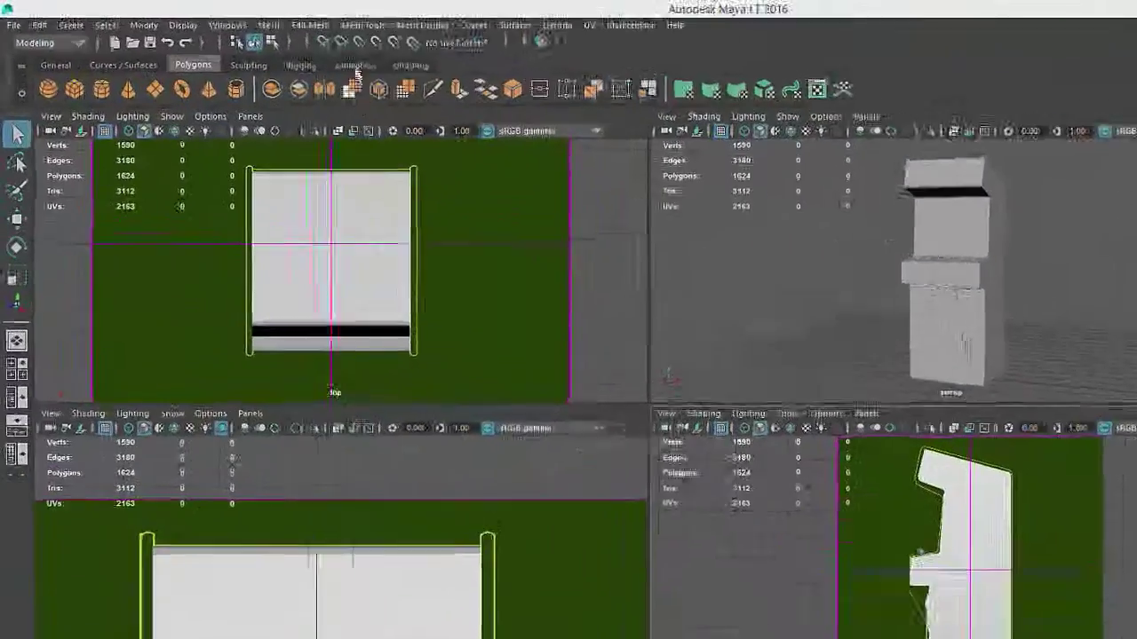
Trace the arcade cabinet's side outline in the side view as one closed ten-point polygon with Create Polygon.
left_click(364, 25)
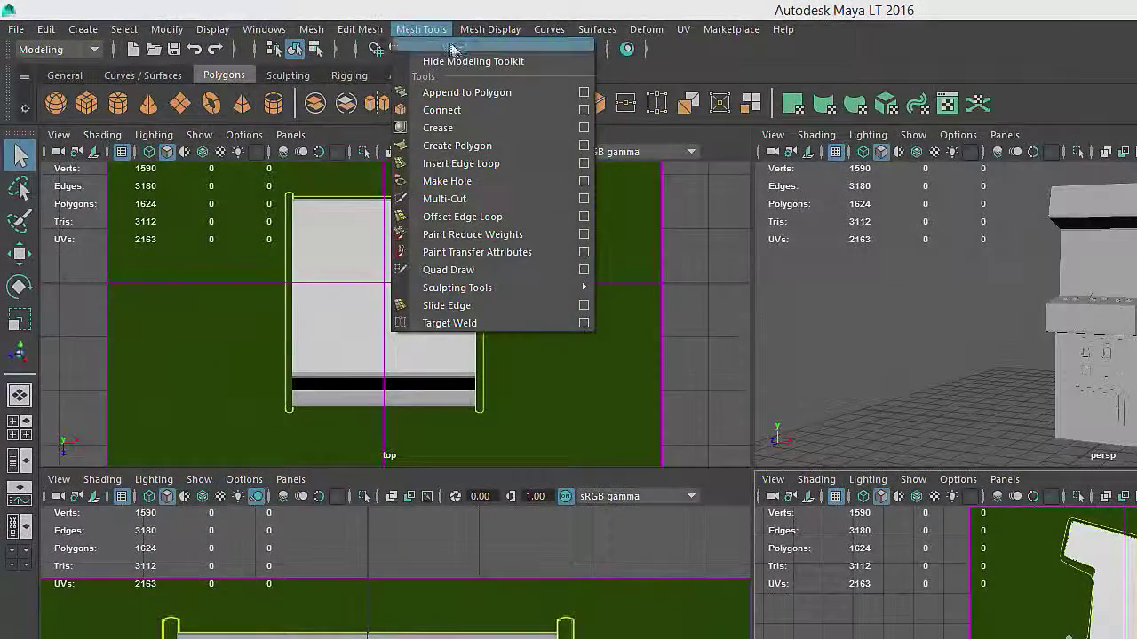
left_click(464, 147)
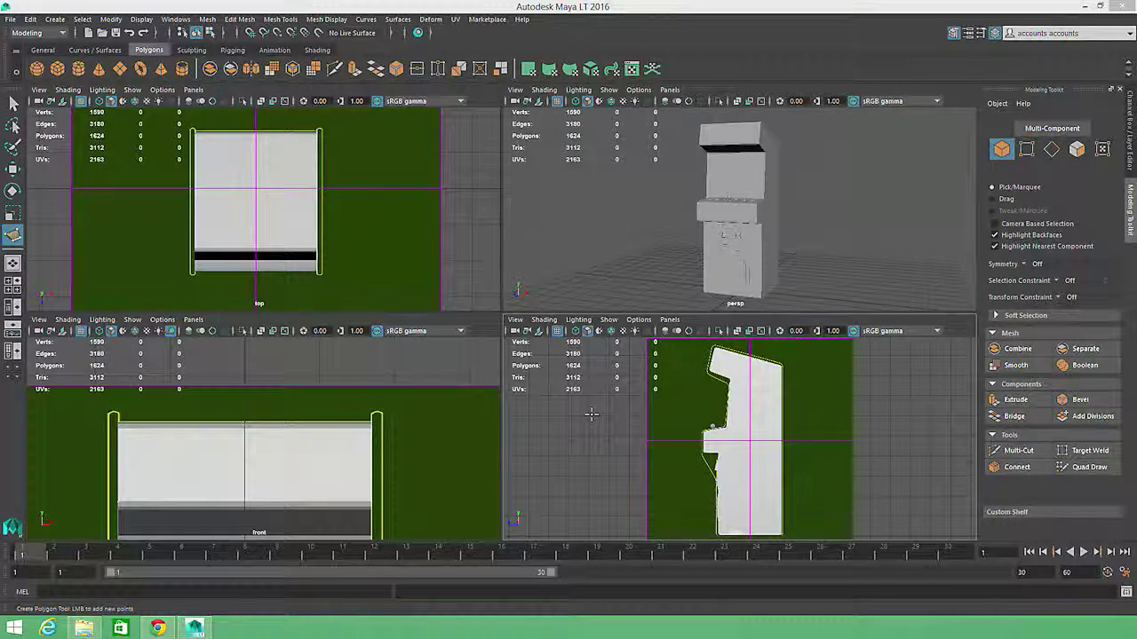
key("space")
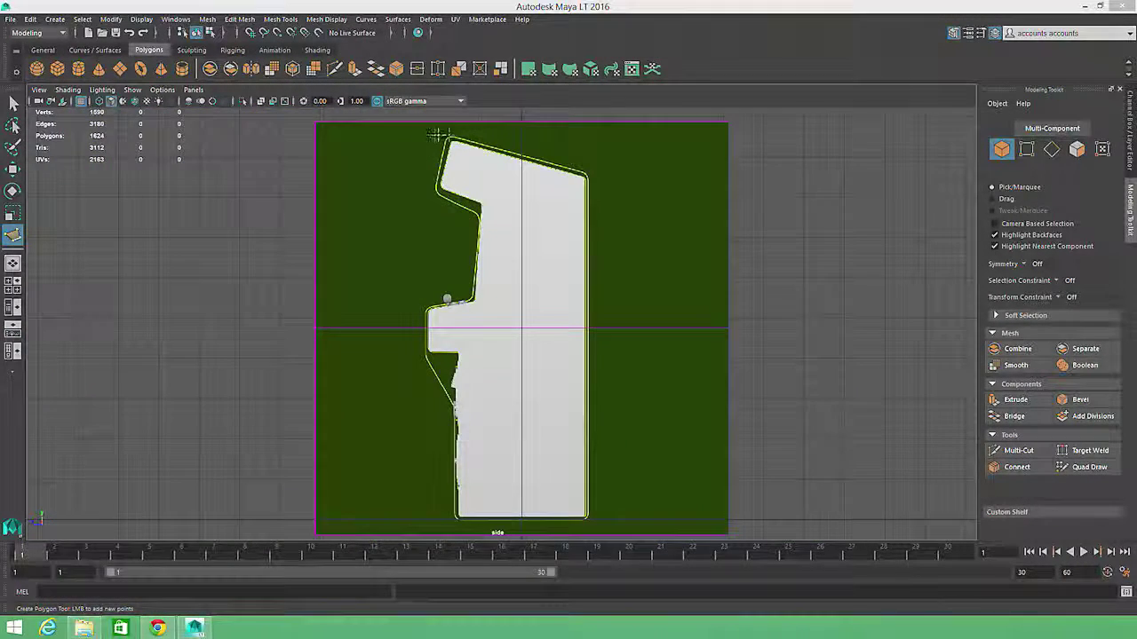
left_click(447, 136)
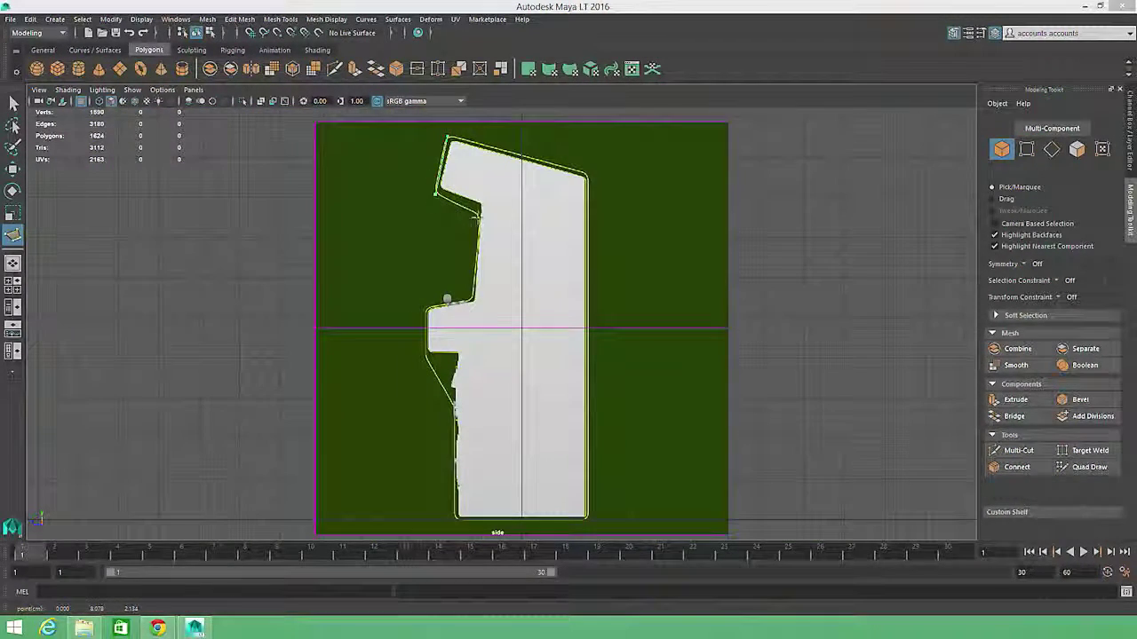
left_click(480, 213)
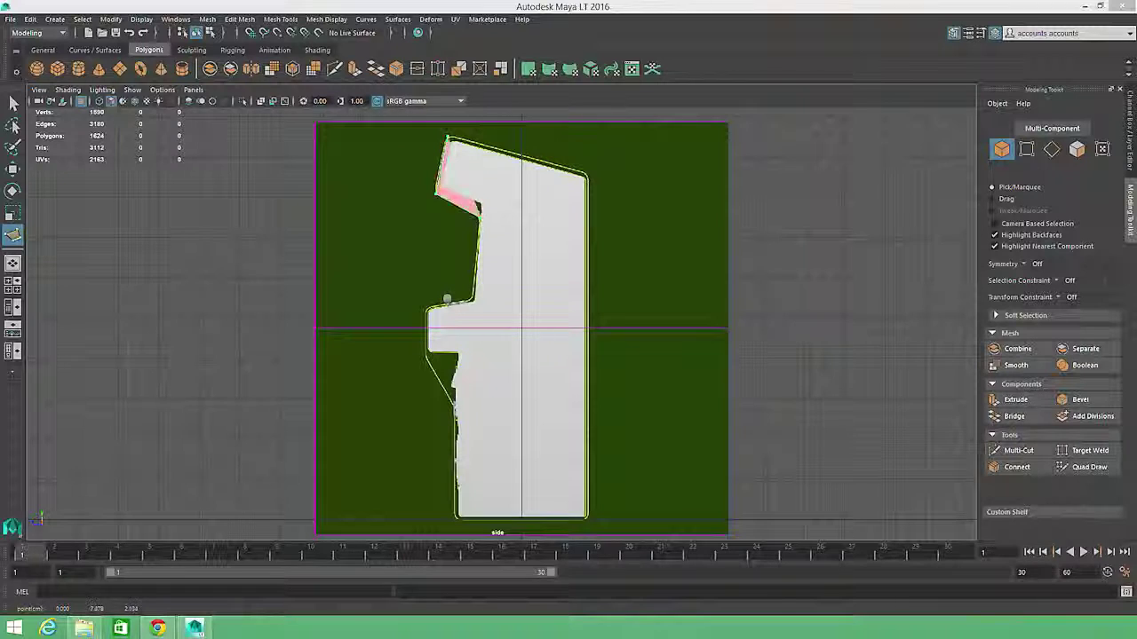
left_click(427, 306)
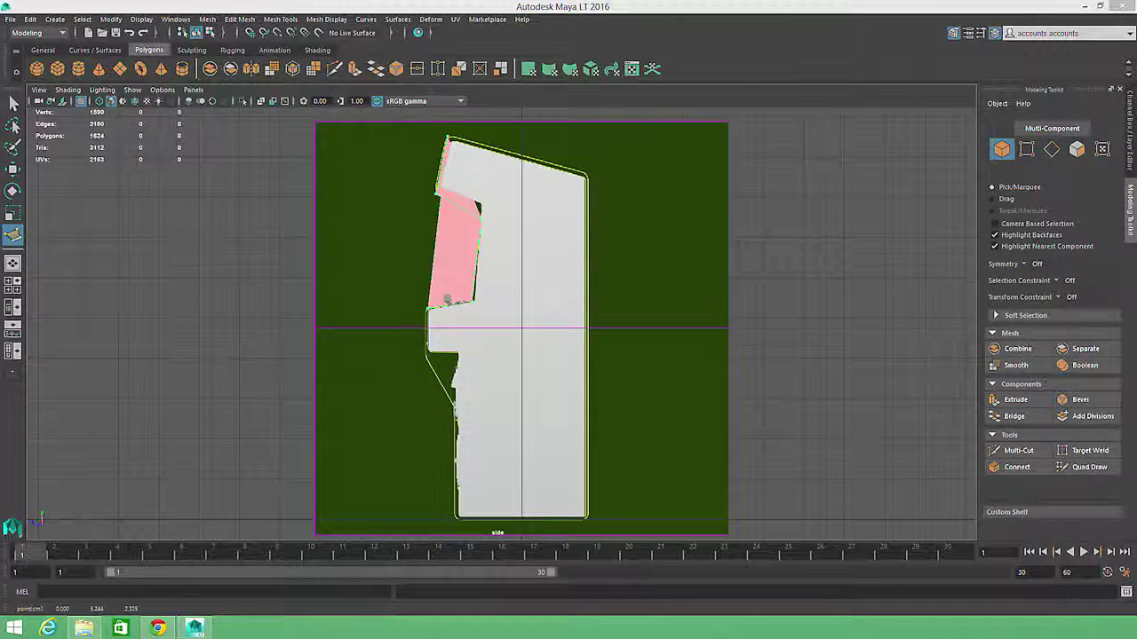
left_click(425, 357)
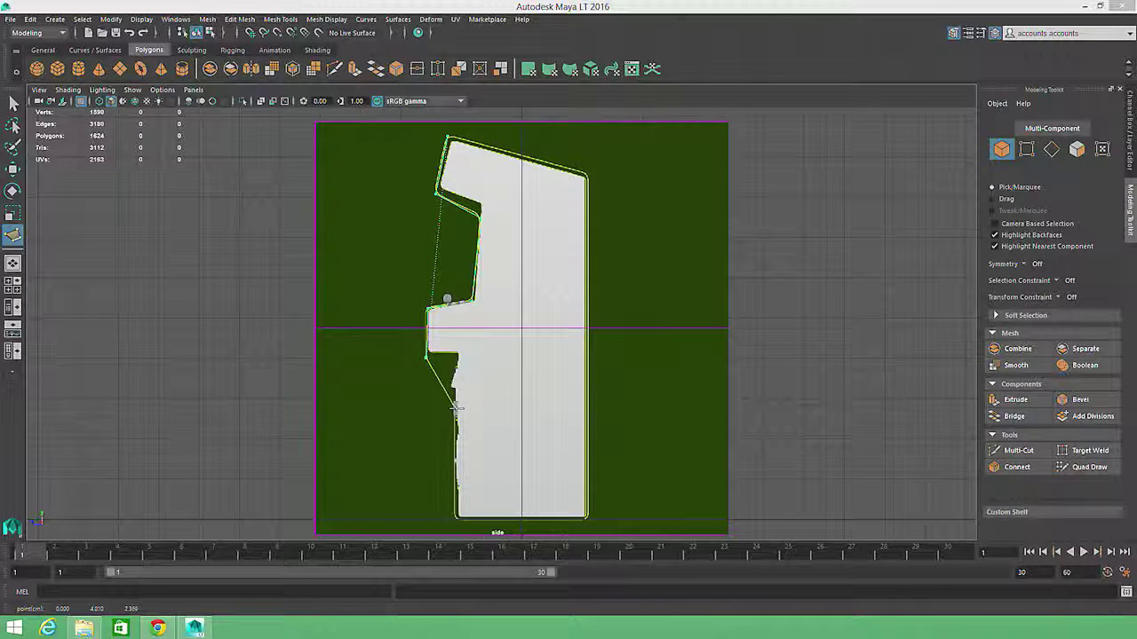
left_click(455, 520)
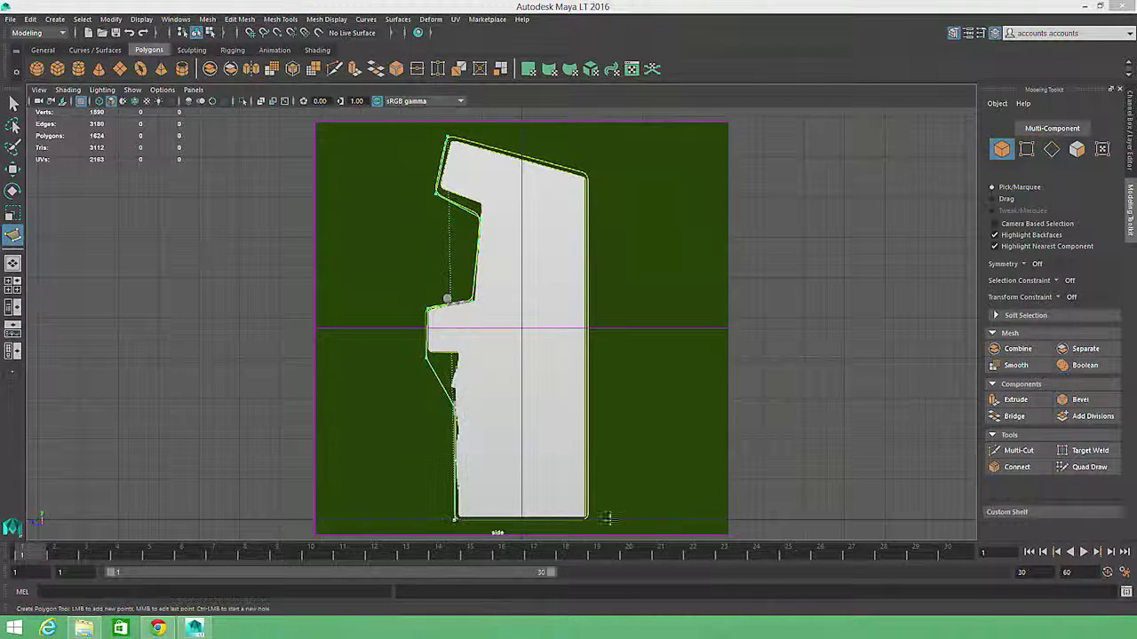
left_click(588, 520)
left_click(586, 176)
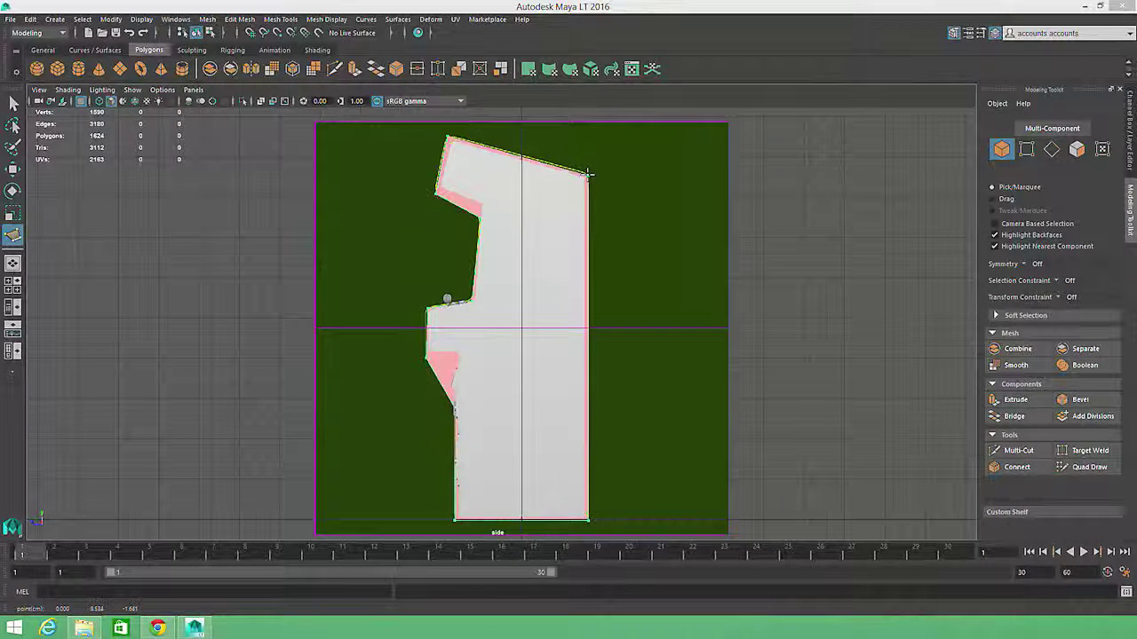
key("Return")
key("space")
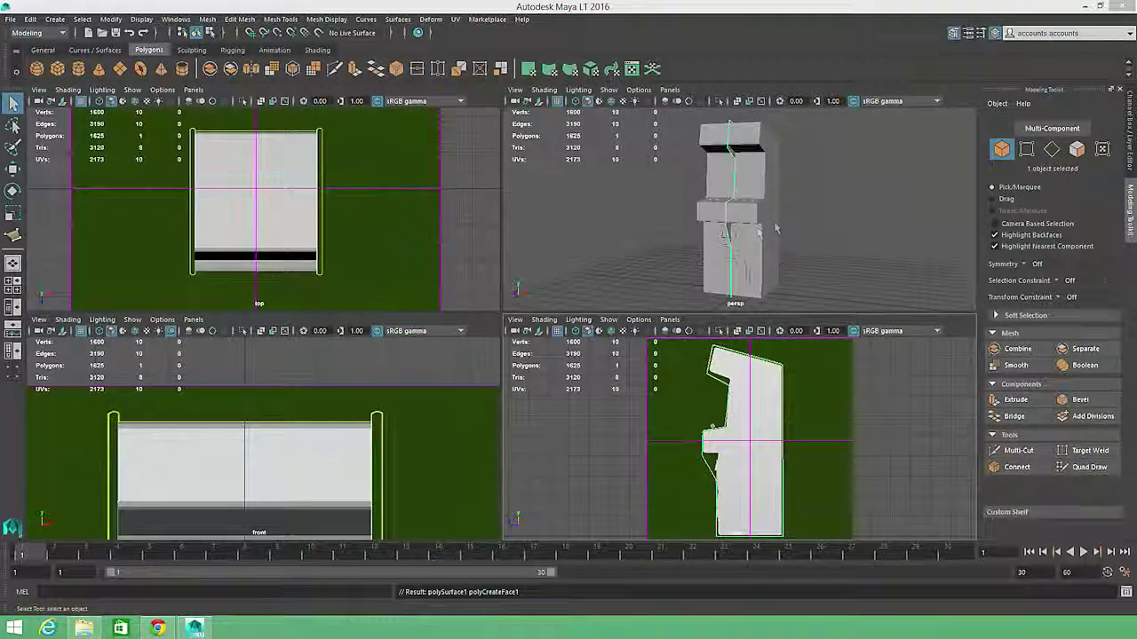
Move the traced side panel sideways to the cabinet's outer side in the perspective view.
key("space")
key("w")
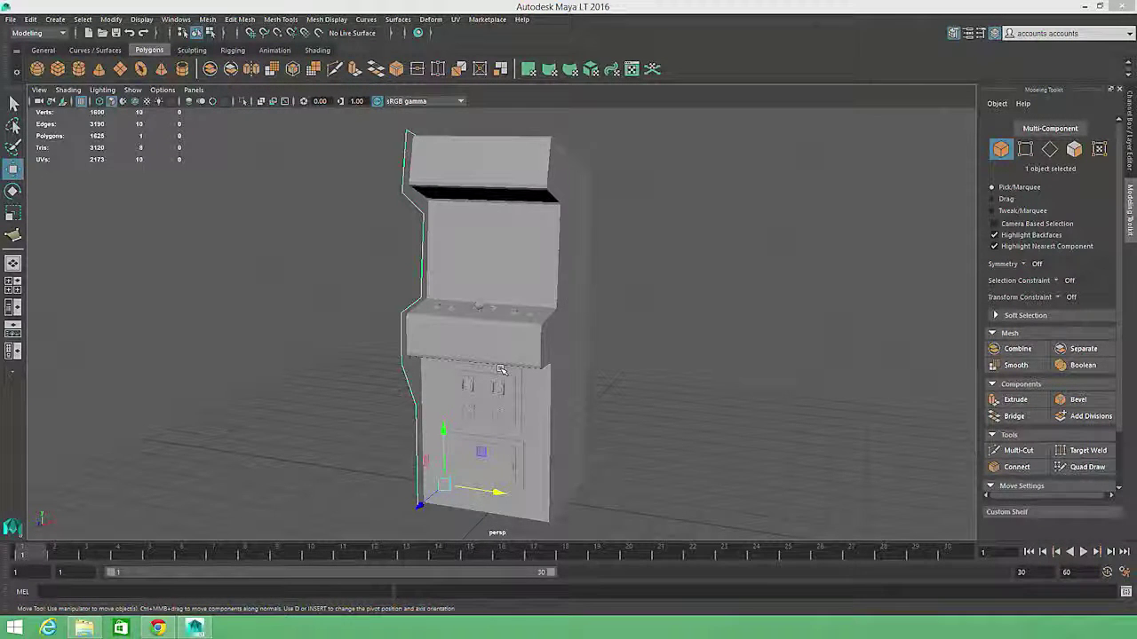
Examine the cabinet body's edge layout around the control deck from both sides and compare it with the side panel.
left_click(561, 356)
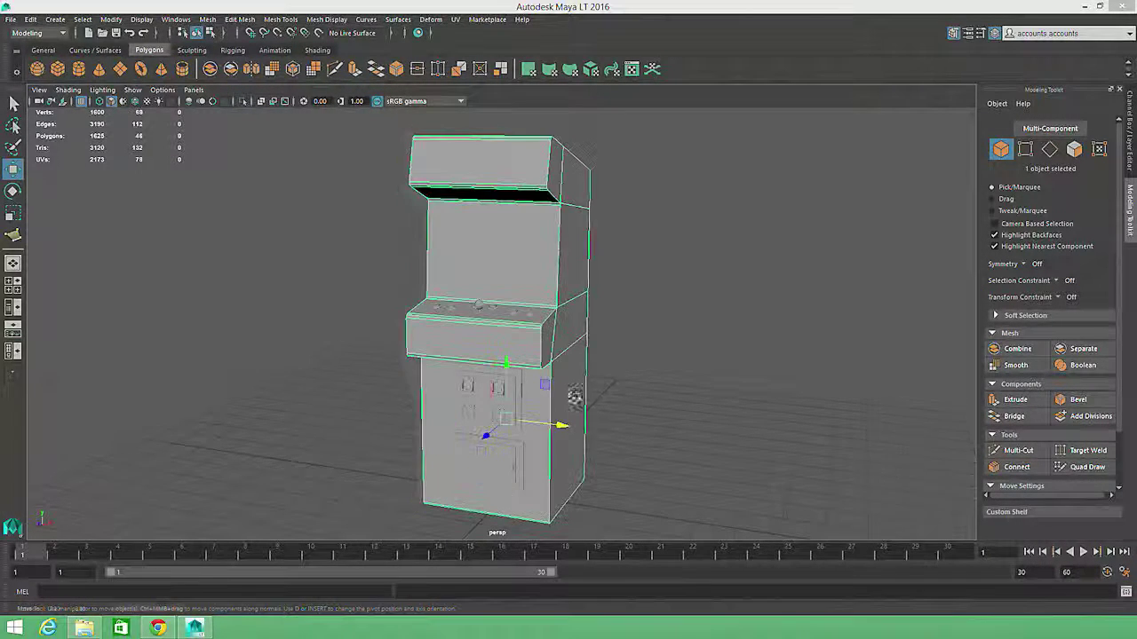
left_click_drag(573, 396, 474, 406, "alt")
right_click_drag(474, 406, 764, 435, "alt")
left_click_drag(475, 516, 581, 357, "alt")
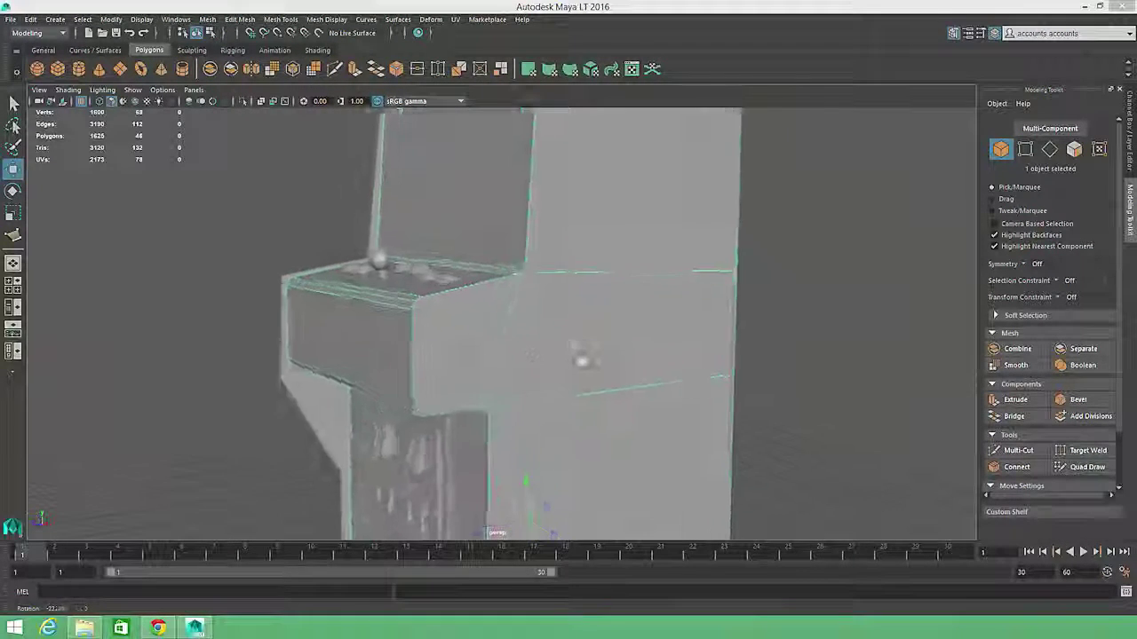
right_click_drag(581, 358, 635, 363, "alt")
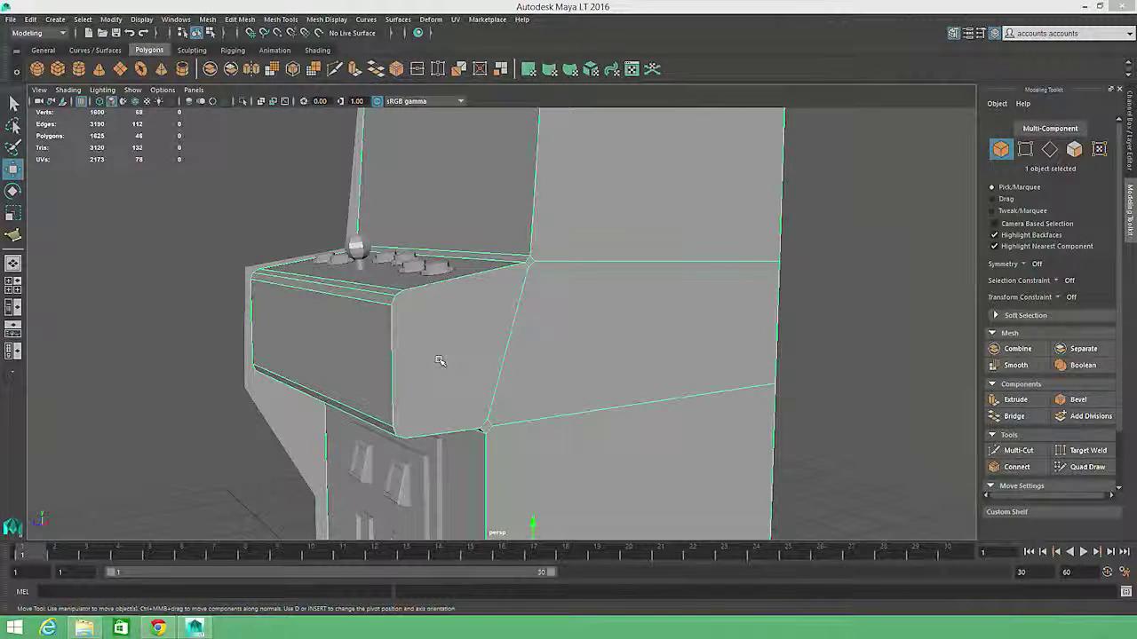
left_click_drag(440, 361, 713, 385, "alt")
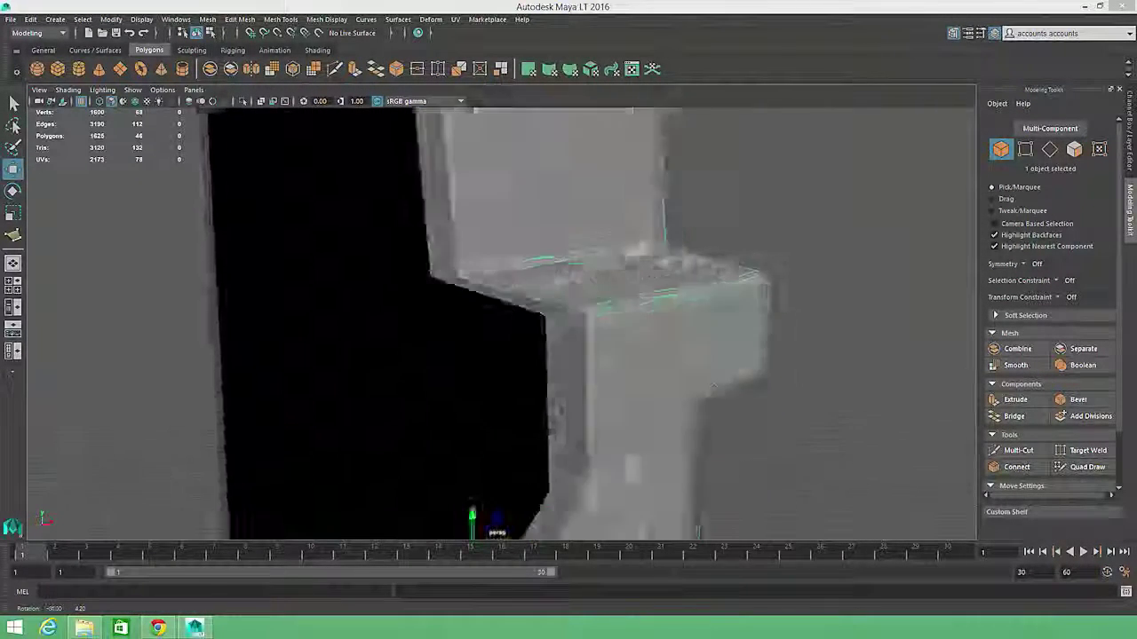
left_click_drag(533, 368, 363, 366, "alt")
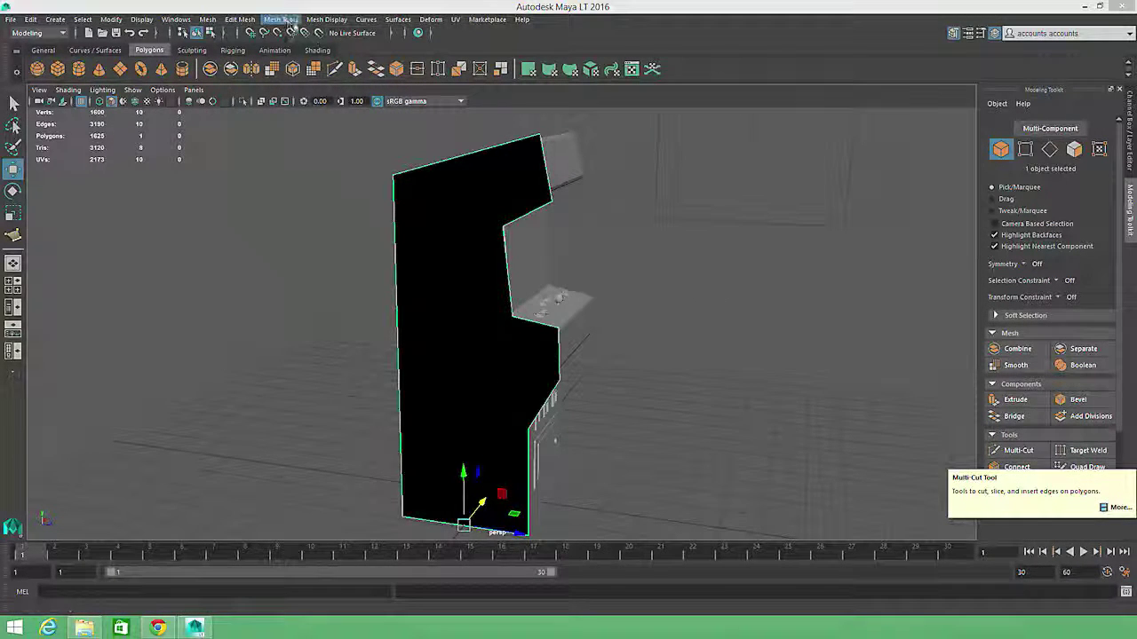
Try a Multi-Cut across the side panel from the screen edge to the back edge and undo it.
left_click(283, 19)
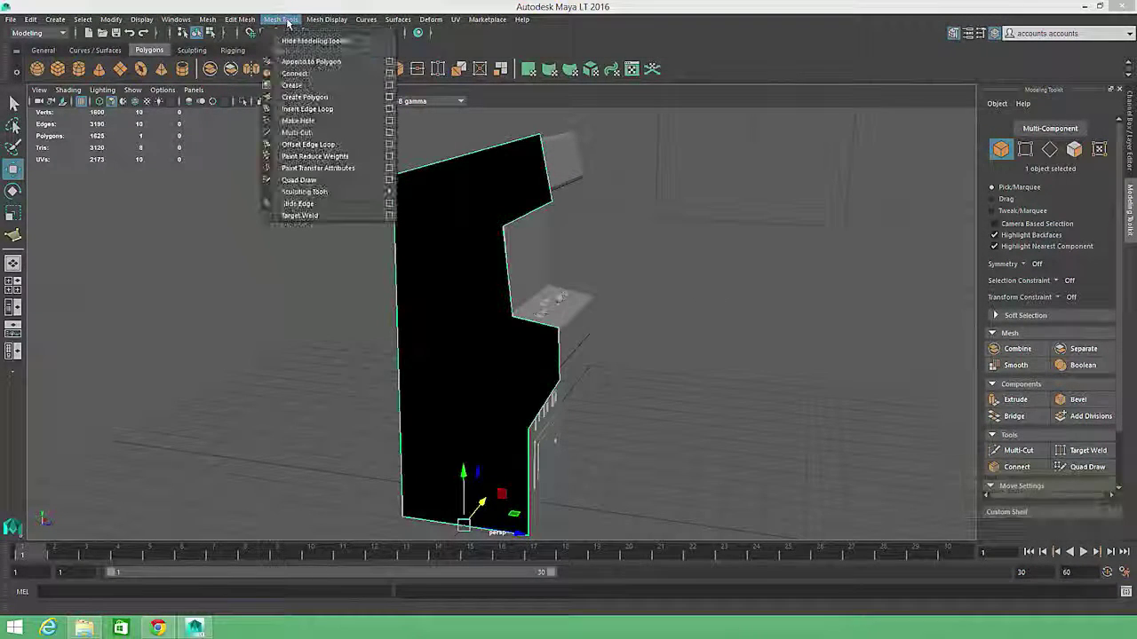
left_click(302, 132)
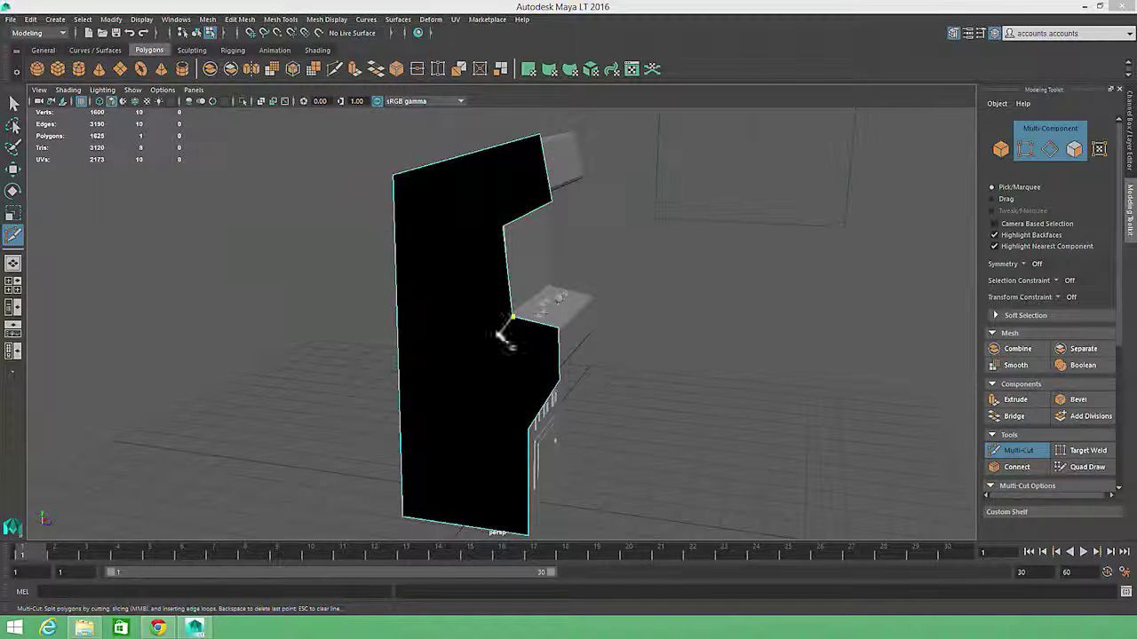
left_click(502, 336)
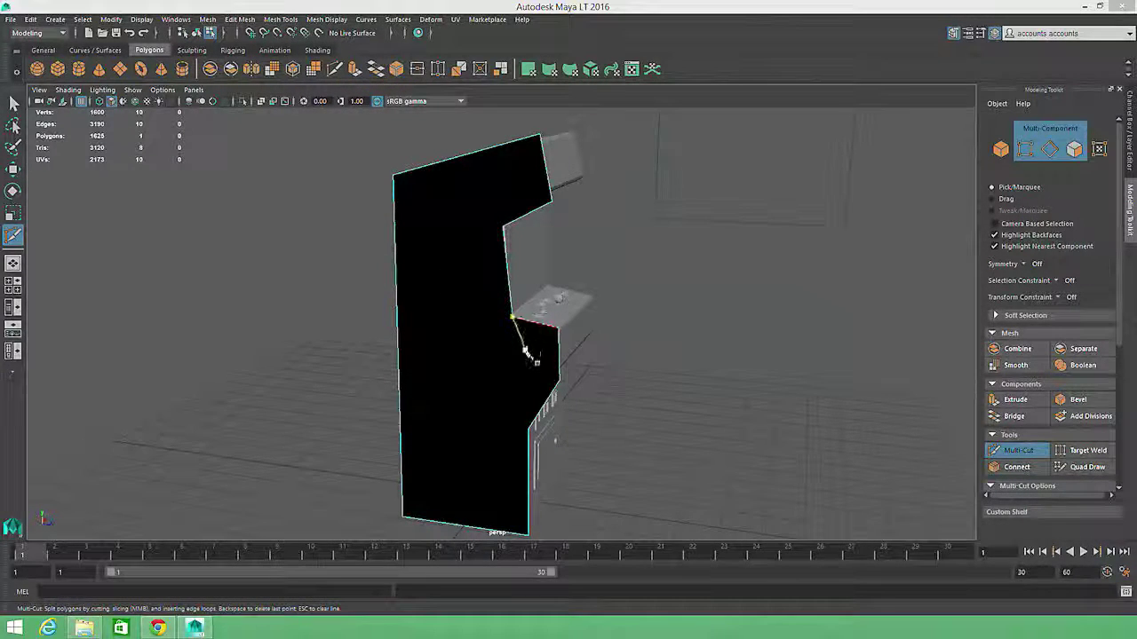
left_click(508, 283)
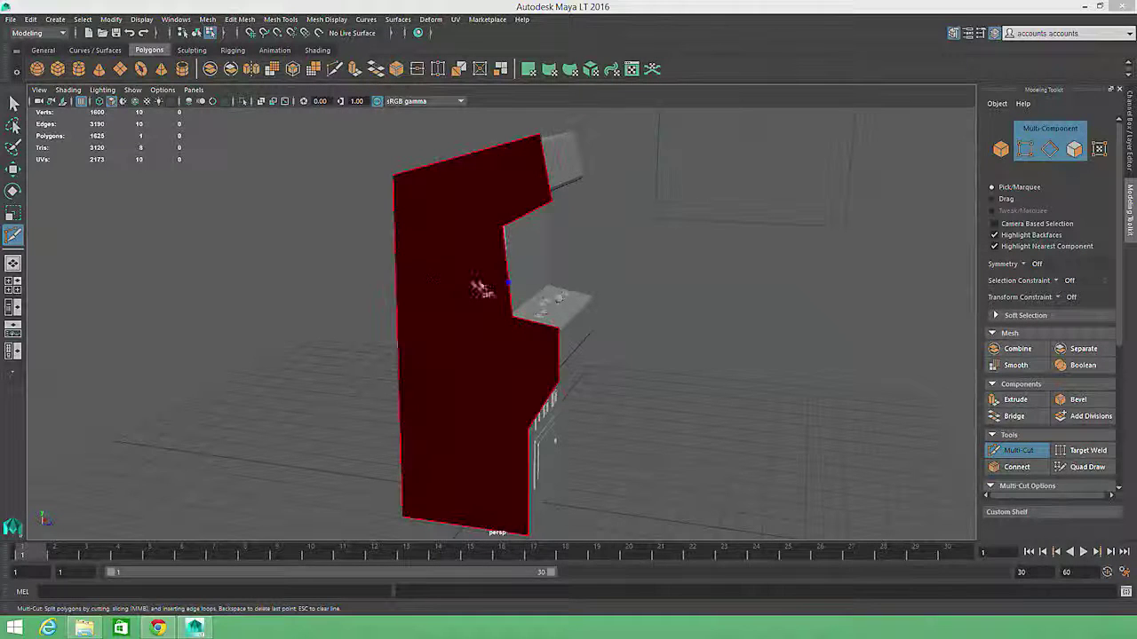
left_click(396, 282)
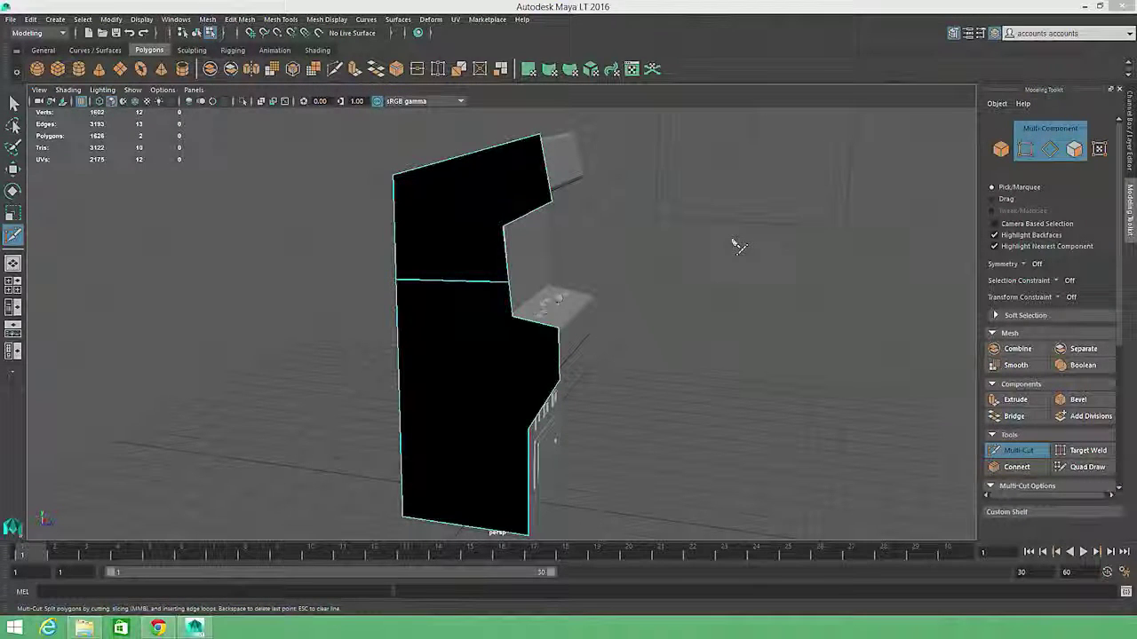
key("ctrl+z")
key("ctrl+z")
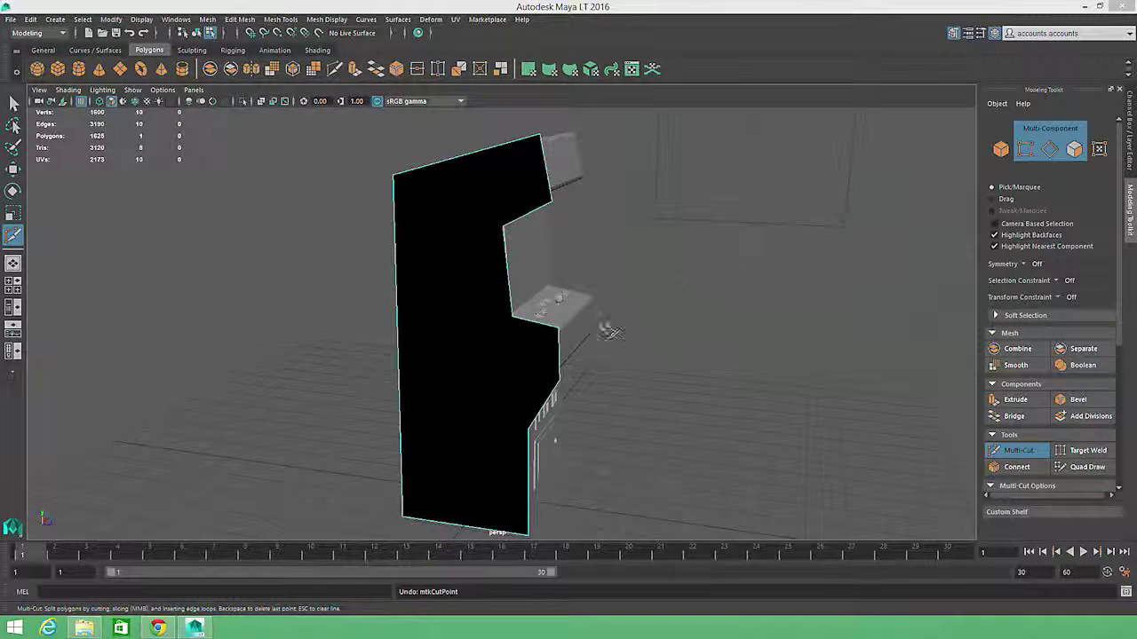
Cut the side panel from the corner above the control deck to the corner below it with Multi-Cut.
left_click(512, 317)
left_click(528, 429)
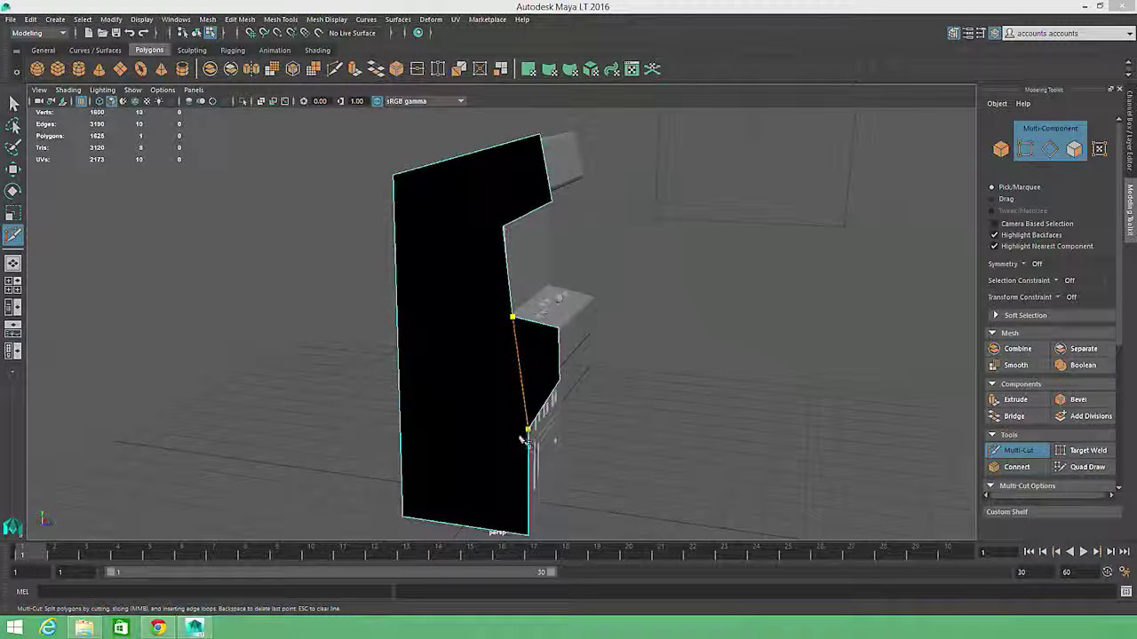
key("Return")
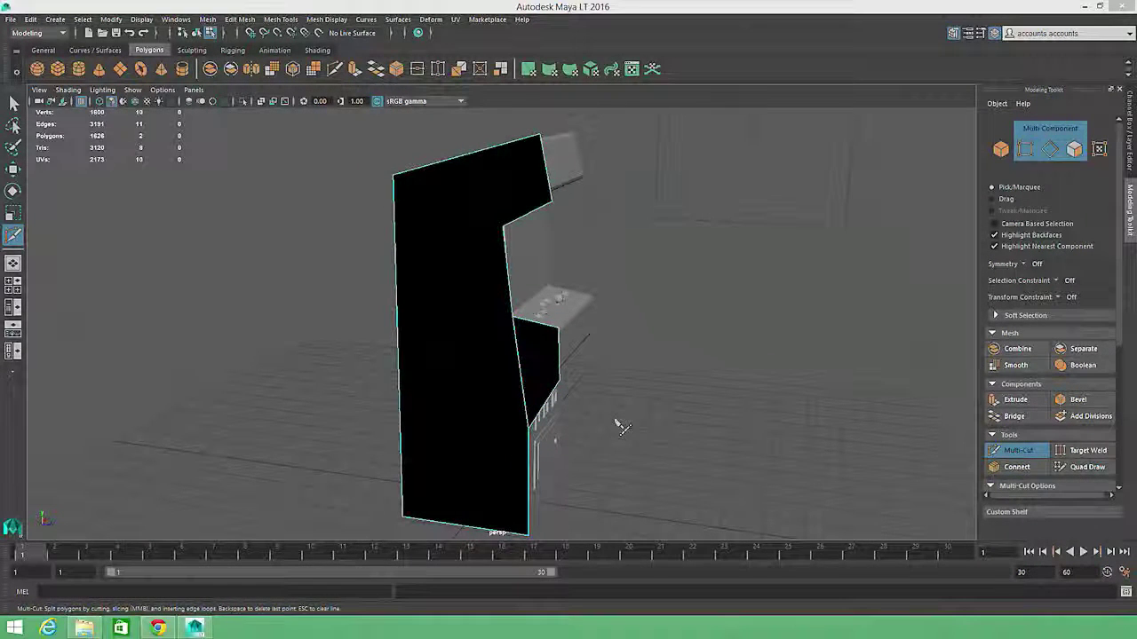
Cut across the side panel to its back edge from the corners below and above the control deck.
left_click(528, 430)
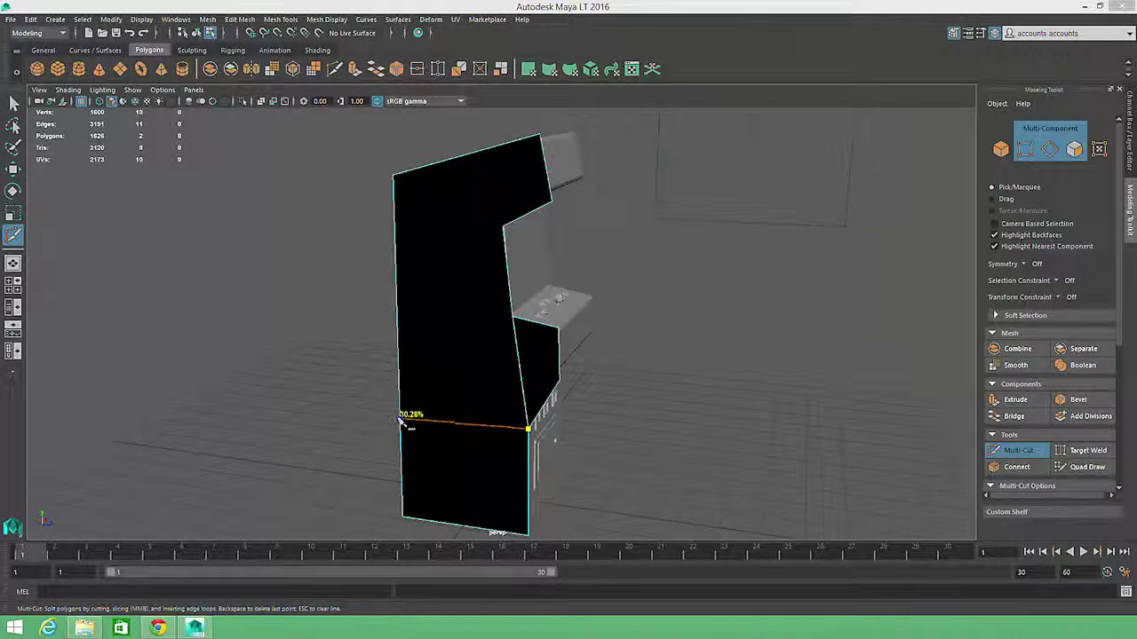
left_click(400, 415)
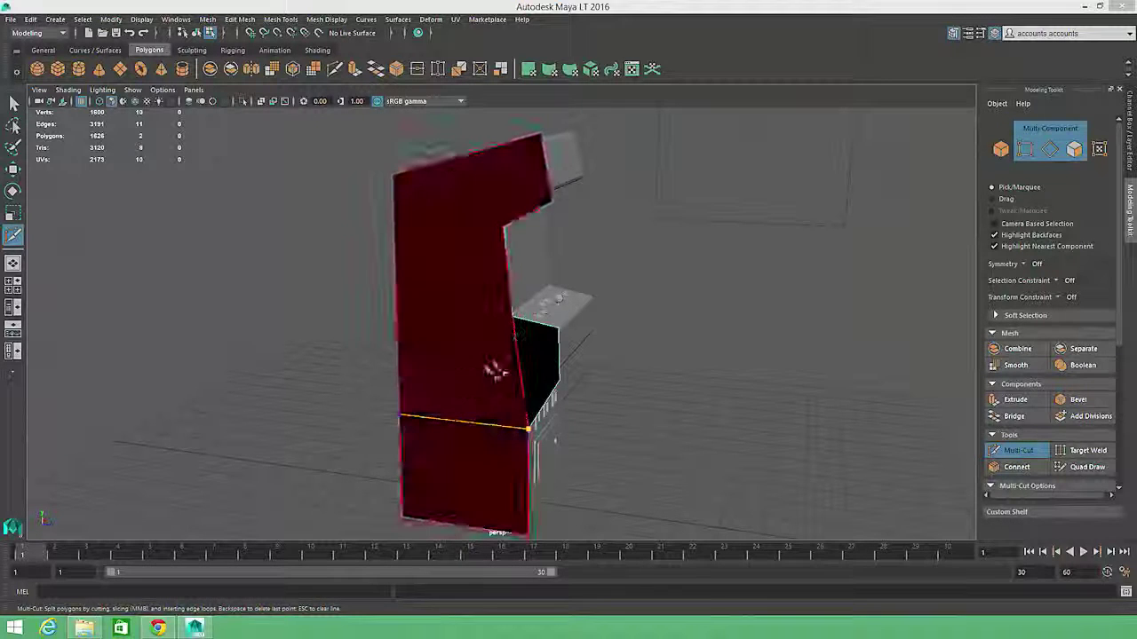
key("Return")
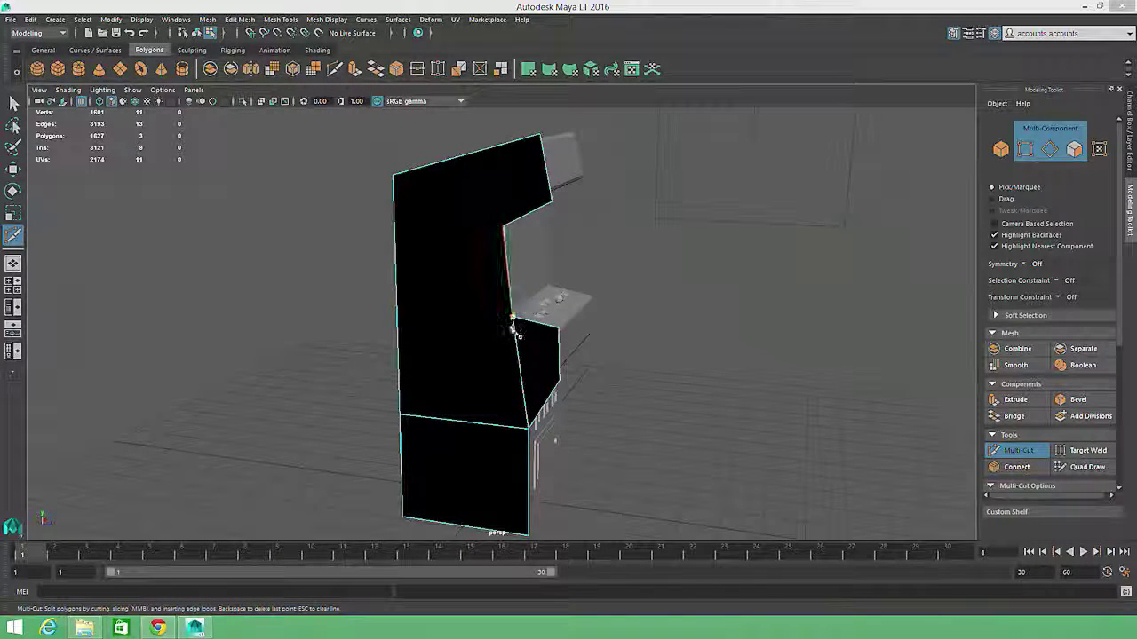
left_click(513, 318)
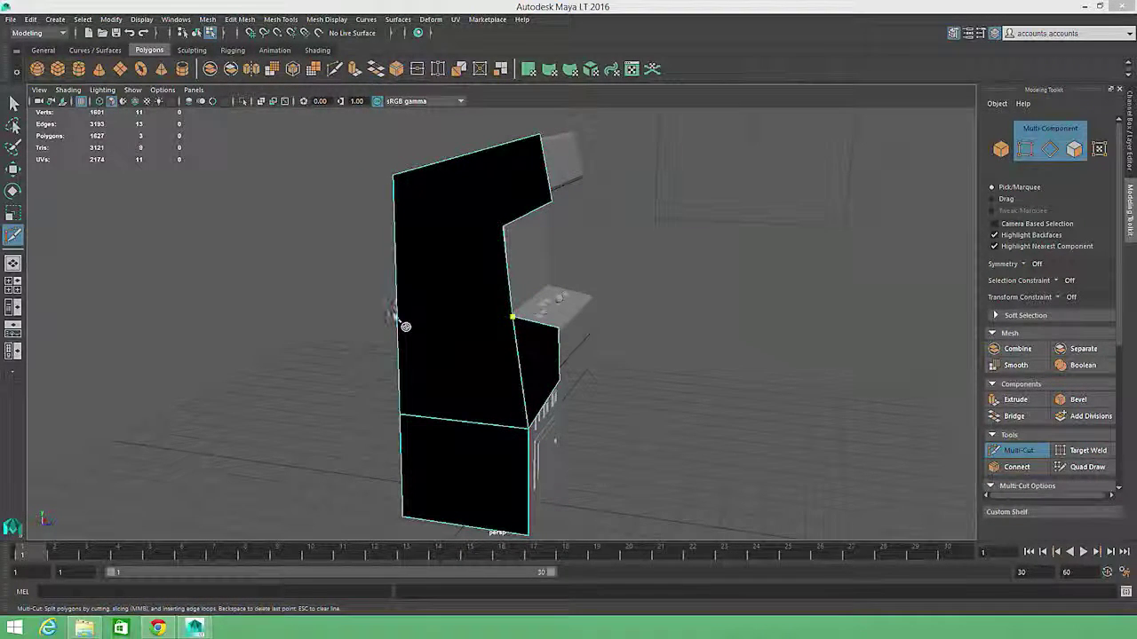
left_click(398, 311)
right_click(398, 311)
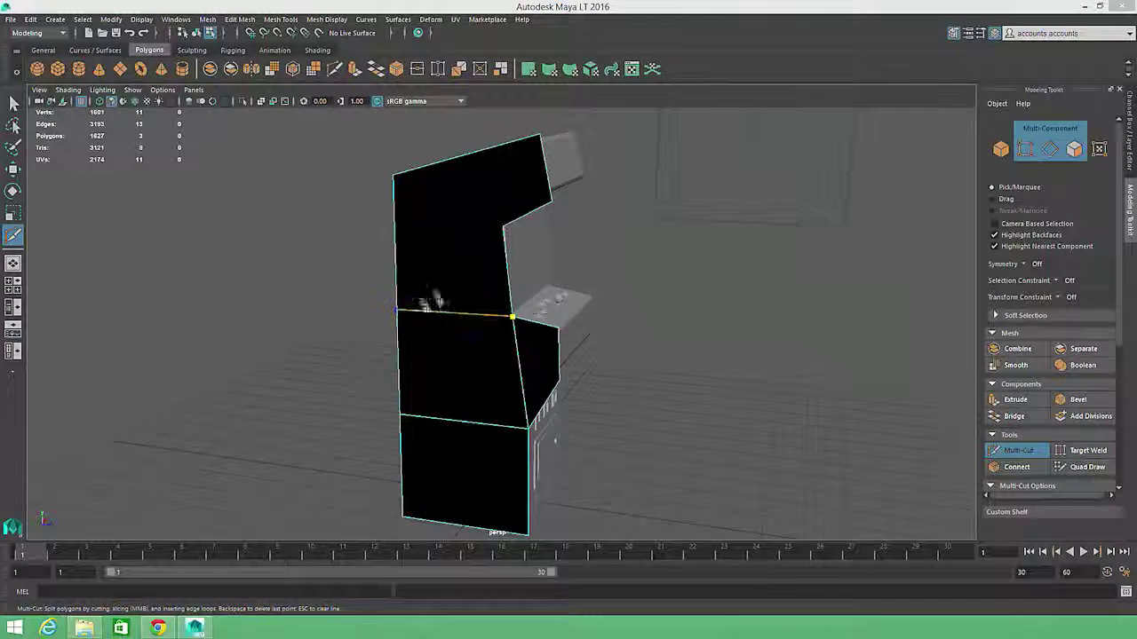
From the inner corner under the marquee, cut the side panel across to the back edge and up to the top edge.
left_click(503, 228)
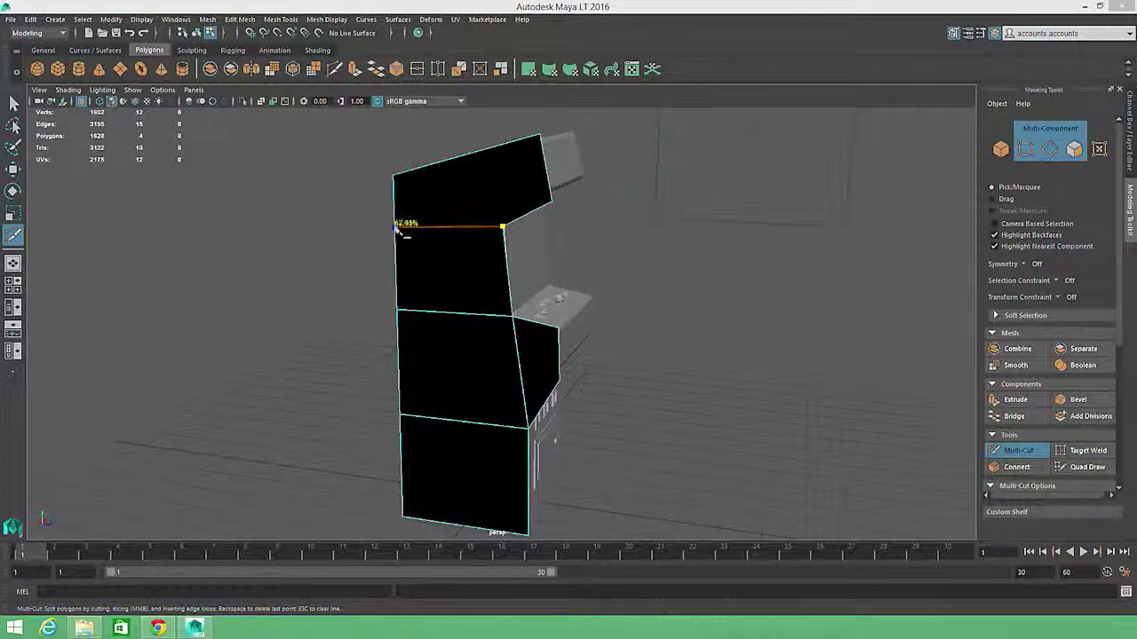
left_click(397, 229)
right_click(397, 228)
left_click(497, 231)
left_click(485, 152)
key("w")
Extrude all six faces of the side panel with a Local Translate Z of 0.128 to give it thickness.
right_click(623, 246)
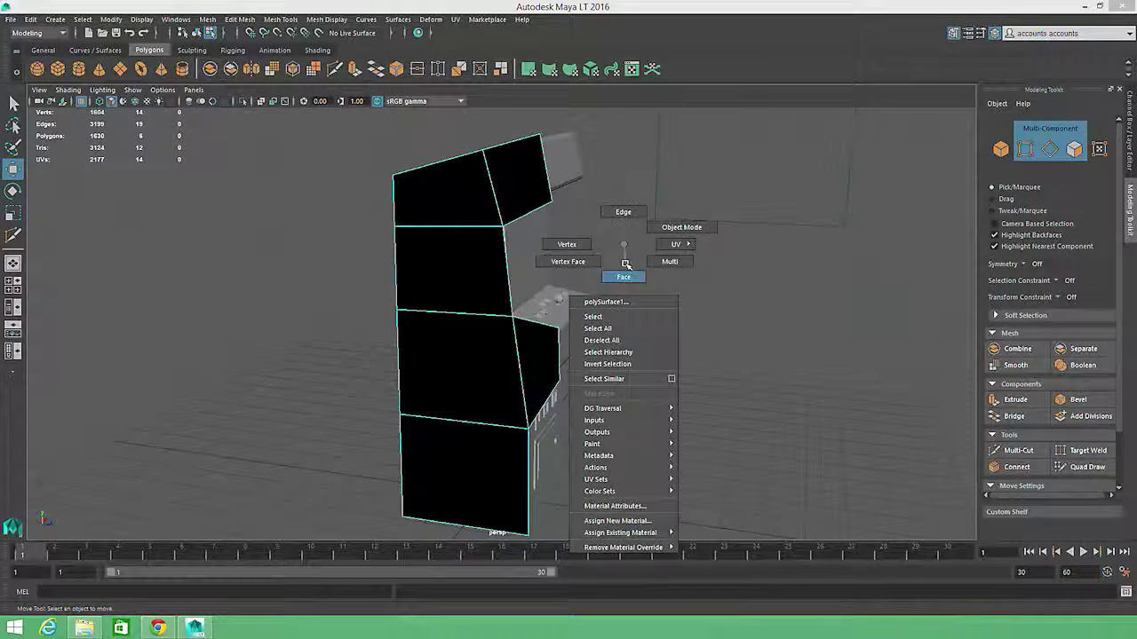
right_click_drag(625, 265, 624, 276)
left_click_drag(584, 150, 298, 540)
left_click_drag(576, 360, 469, 364, "alt")
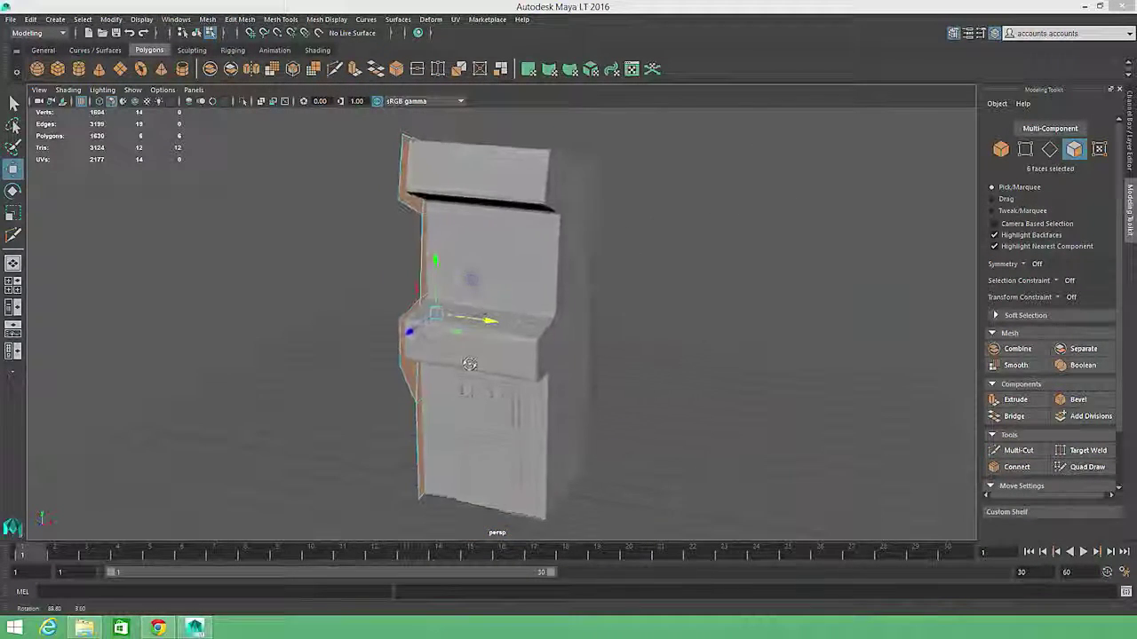
left_click(1015, 400)
middle_click_drag(565, 397, 616, 448, "alt")
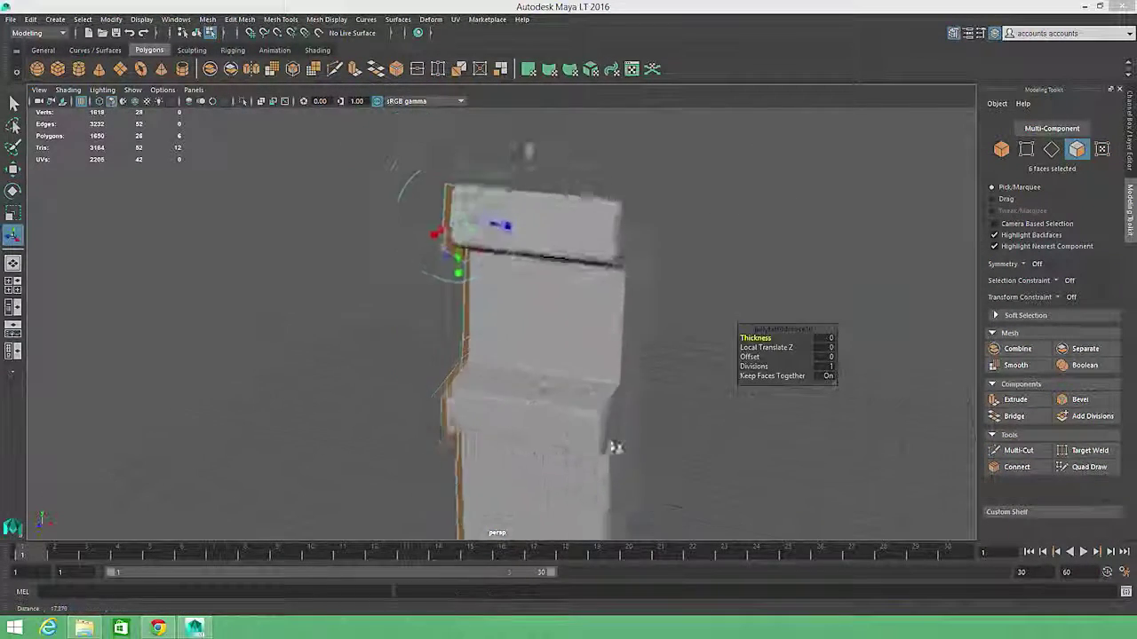
right_click_drag(616, 448, 547, 494, "alt")
left_click_drag(547, 494, 538, 491, "alt")
left_click_drag(500, 275, 497, 274)
left_click_drag(500, 277, 543, 283, "alt")
middle_click_drag(619, 210, 611, 182, "alt")
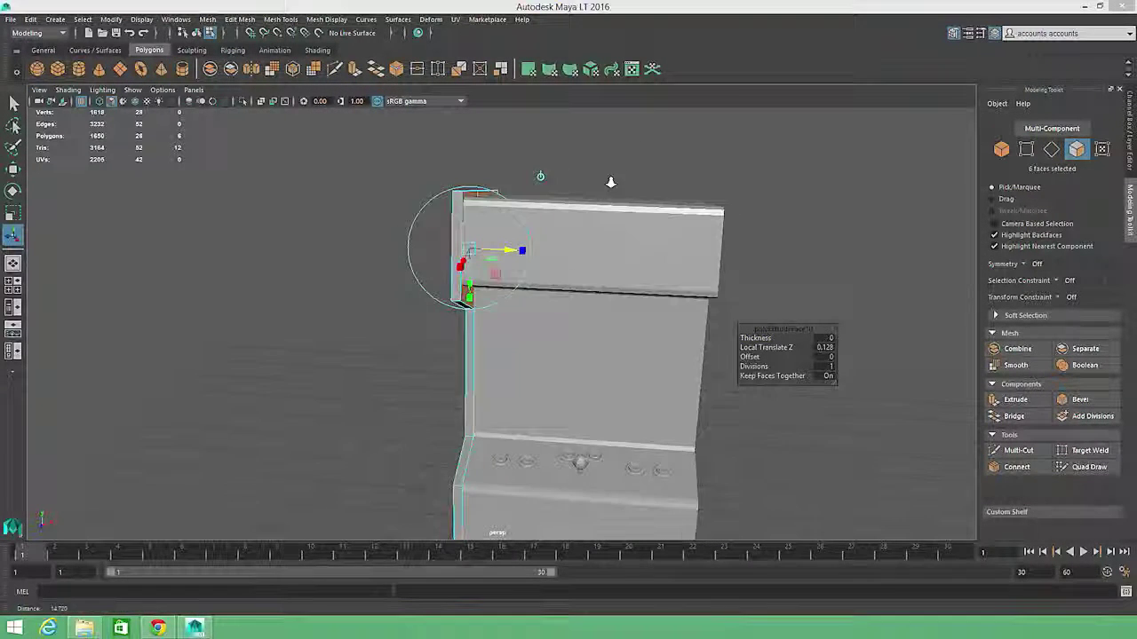
left_click_drag(610, 182, 489, 234, "alt")
key("w")
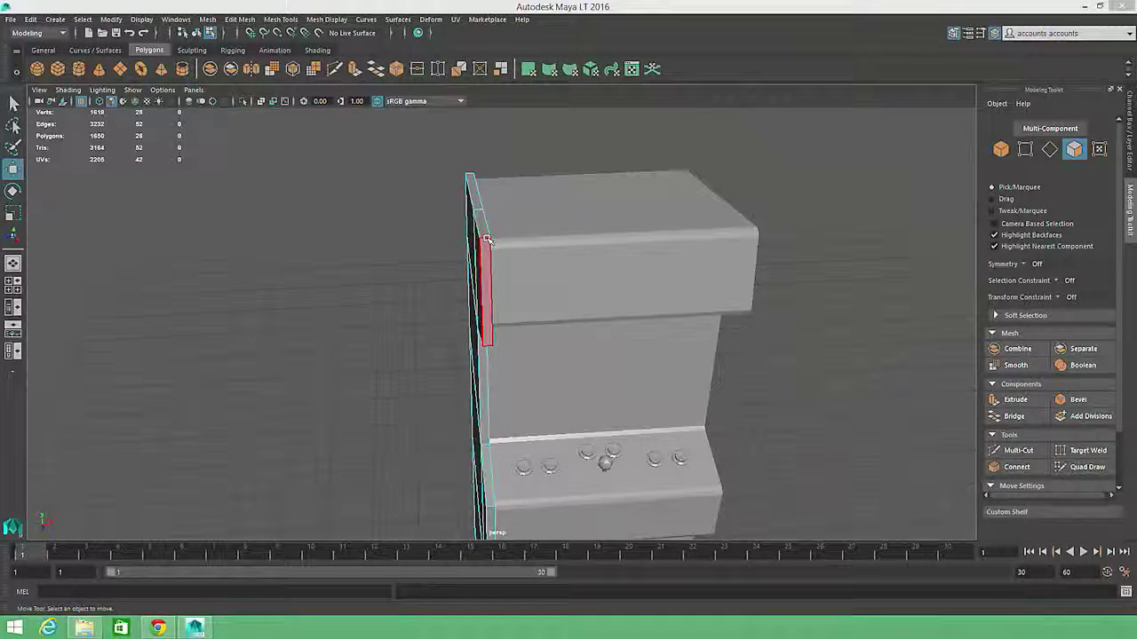
Select the side panel's short thickness edges at the top back, both marquee front corners and the inner corner under the marquee.
right_click_drag(490, 234, 489, 241)
left_click(490, 240)
left_click_drag(489, 241, 485, 289, "alt")
left_click(456, 180, "shift")
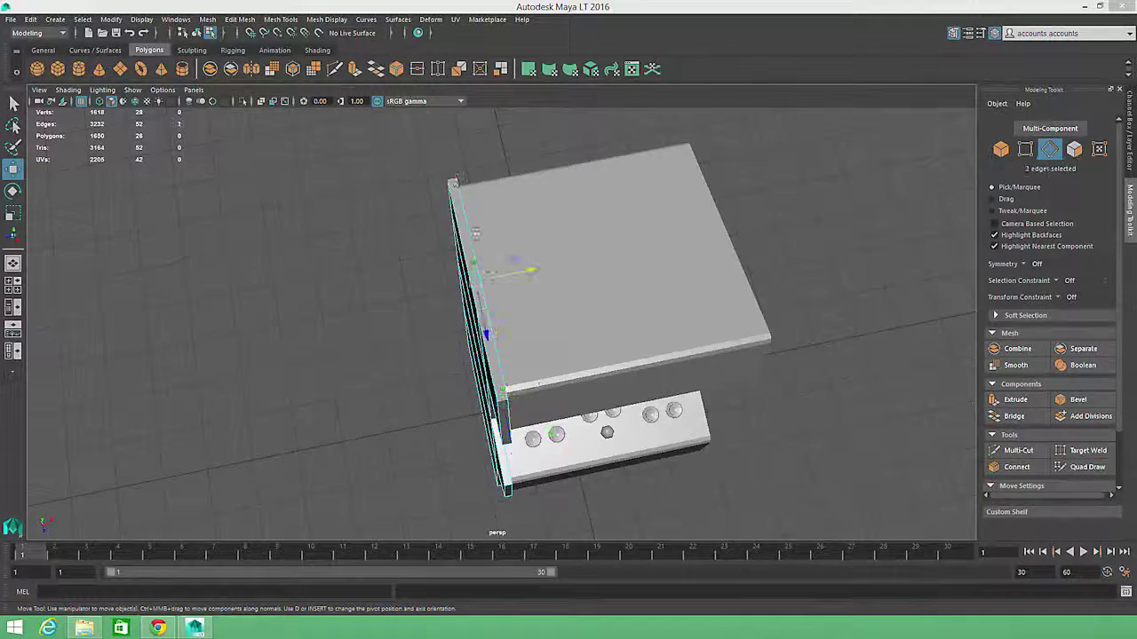
left_click_drag(454, 182, 489, 219, "alt")
left_click(486, 215, "shift")
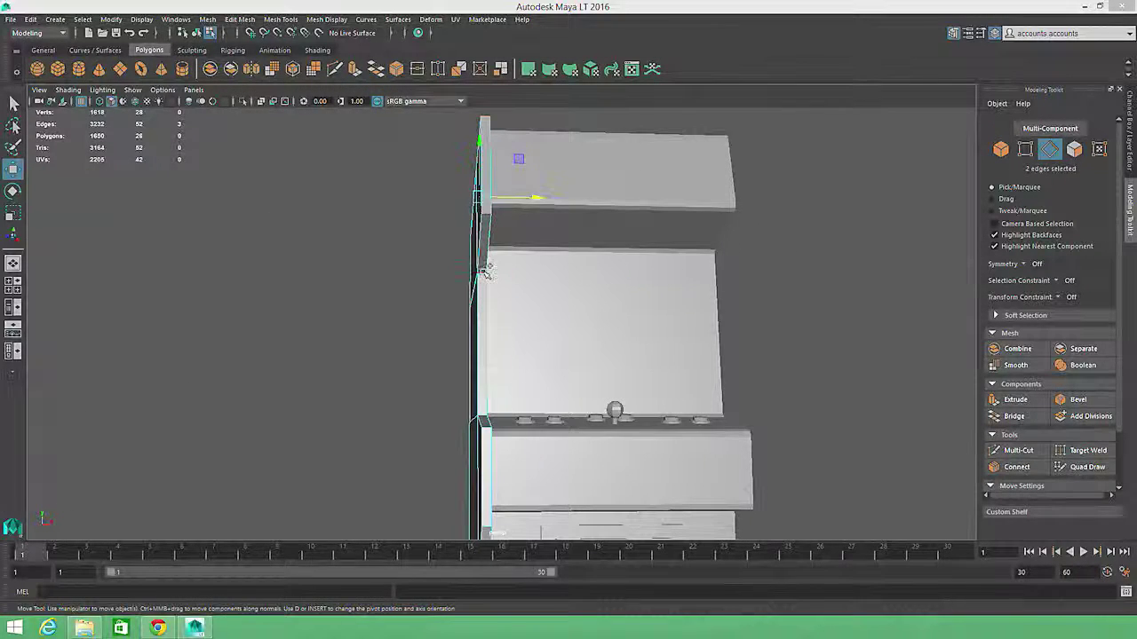
left_click(485, 270, "shift")
Add the four short thickness edges at the side panel's corners around the control deck to the selection.
left_click_drag(486, 332, 480, 464, "alt")
left_click(483, 443, "shift")
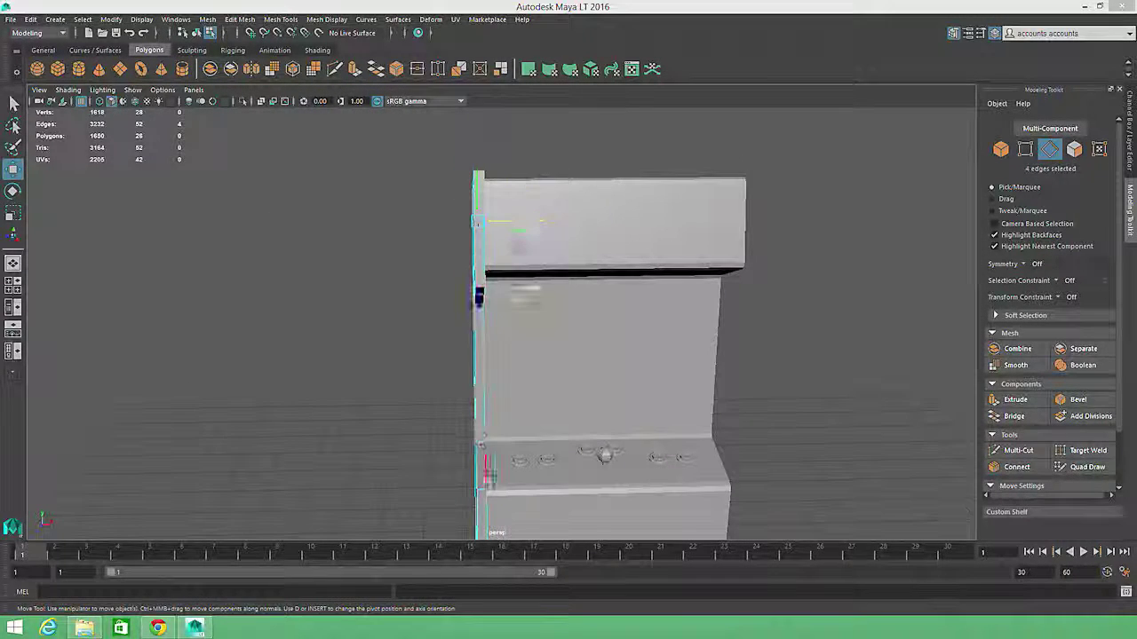
left_click(482, 489, "shift")
middle_click_drag(484, 489, 578, 222, "alt")
left_click_drag(577, 222, 613, 209, "alt")
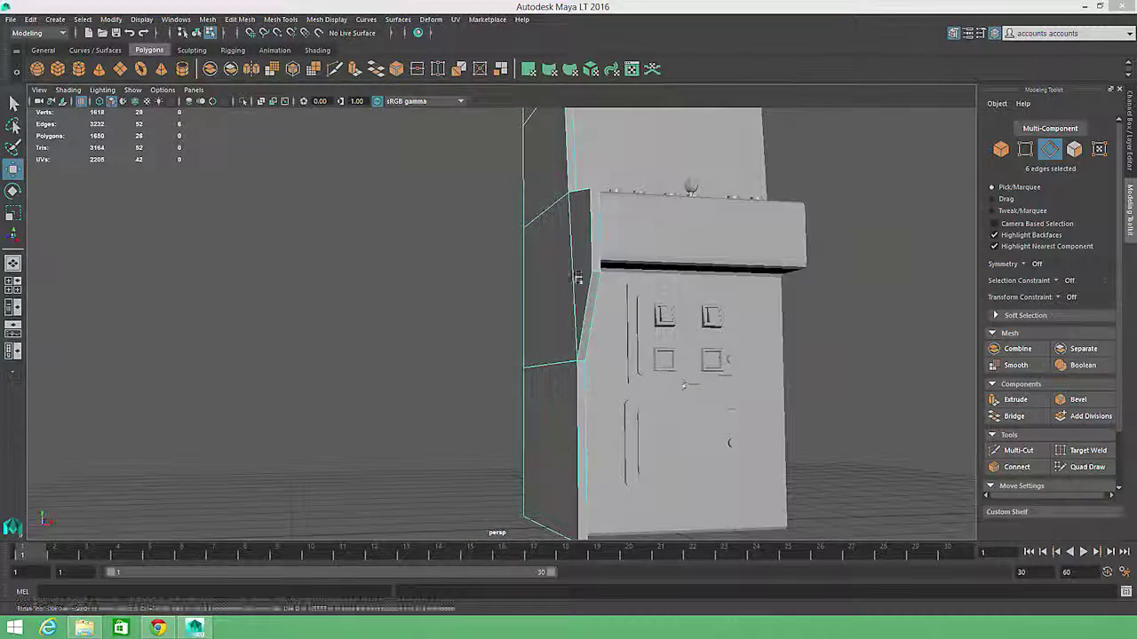
left_click(596, 273, "shift")
left_click(587, 324, "shift")
Add the side panel's short thickness edges at the bottom front and bottom back corners to the selection.
middle_click_drag(583, 355, 588, 236, "alt")
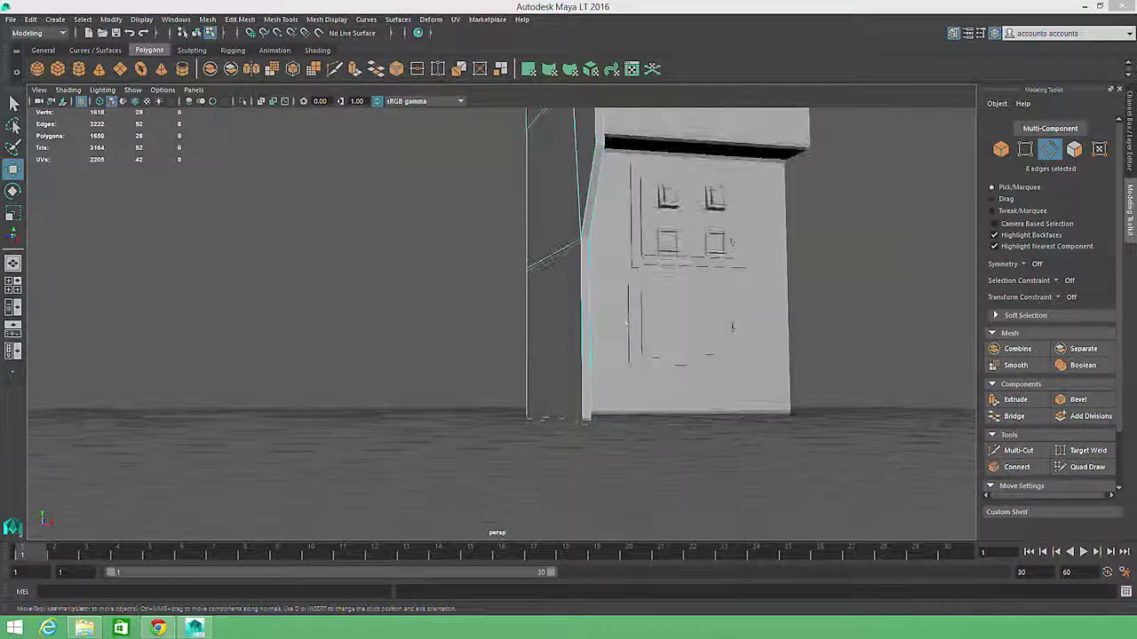
left_click_drag(579, 417, 782, 462, "alt")
left_click(599, 417, "shift")
left_click(374, 458, "shift")
right_click_drag(374, 458, 408, 440, "alt")
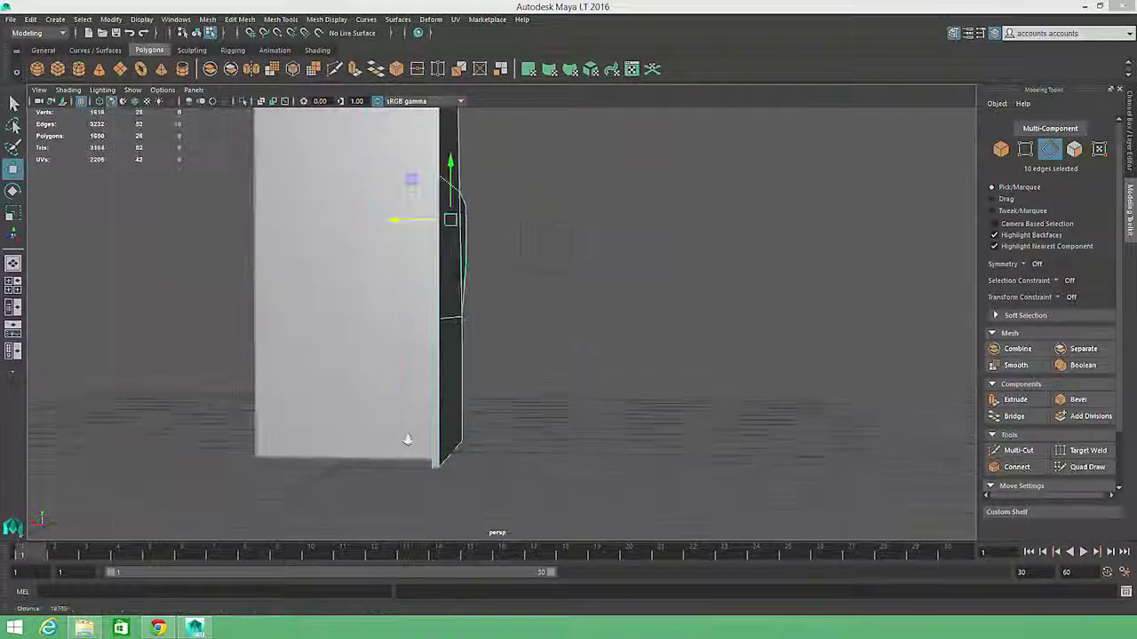
left_click_drag(407, 439, 478, 273, "alt")
left_click_drag(573, 433, 444, 391, "alt")
middle_click_drag(438, 392, 404, 331, "alt")
right_click_drag(404, 330, 400, 333, "alt")
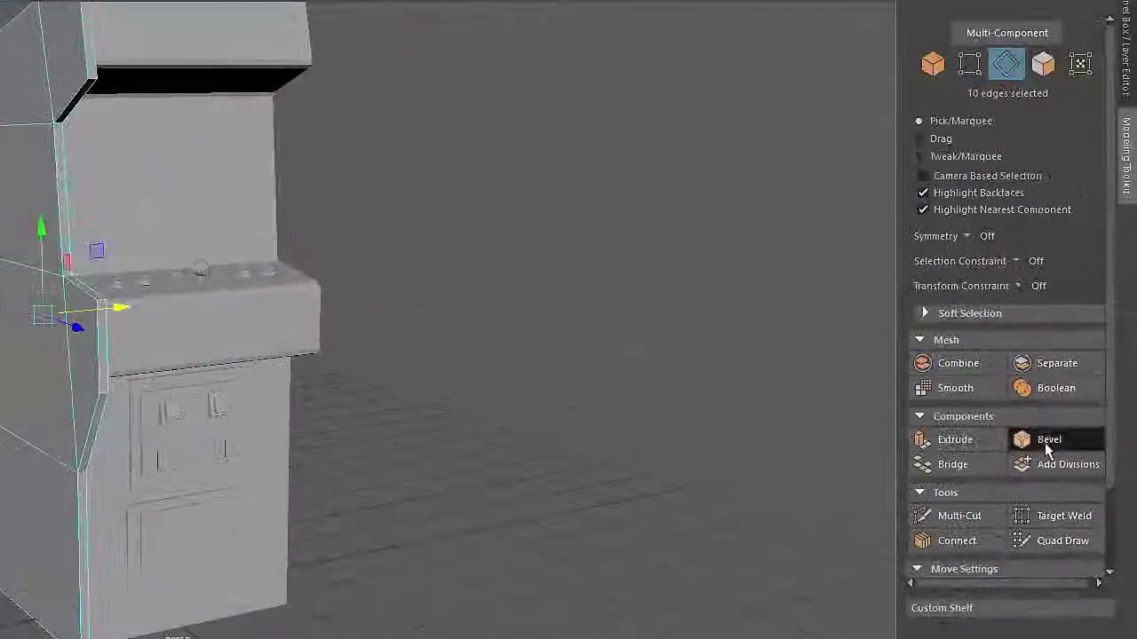
Bevel the selected corner edges of the side panel with a Fraction of 0.2 and increase the segments.
left_click(1078, 399)
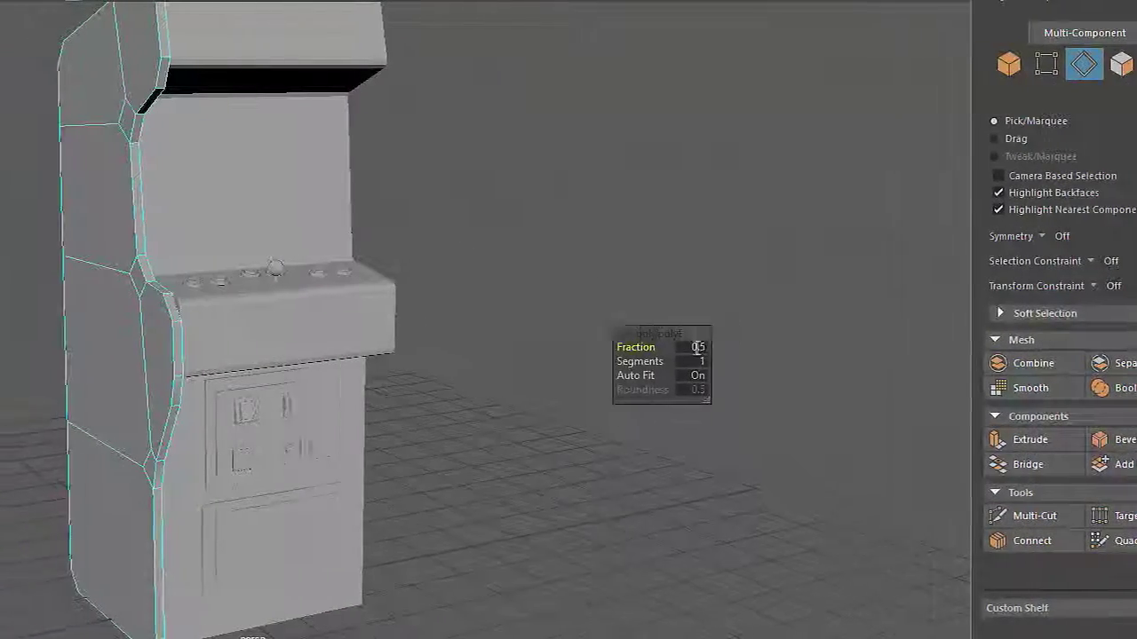
left_click(697, 347)
left_click_drag(704, 347, 683, 347)
type(".2")
key("Return")
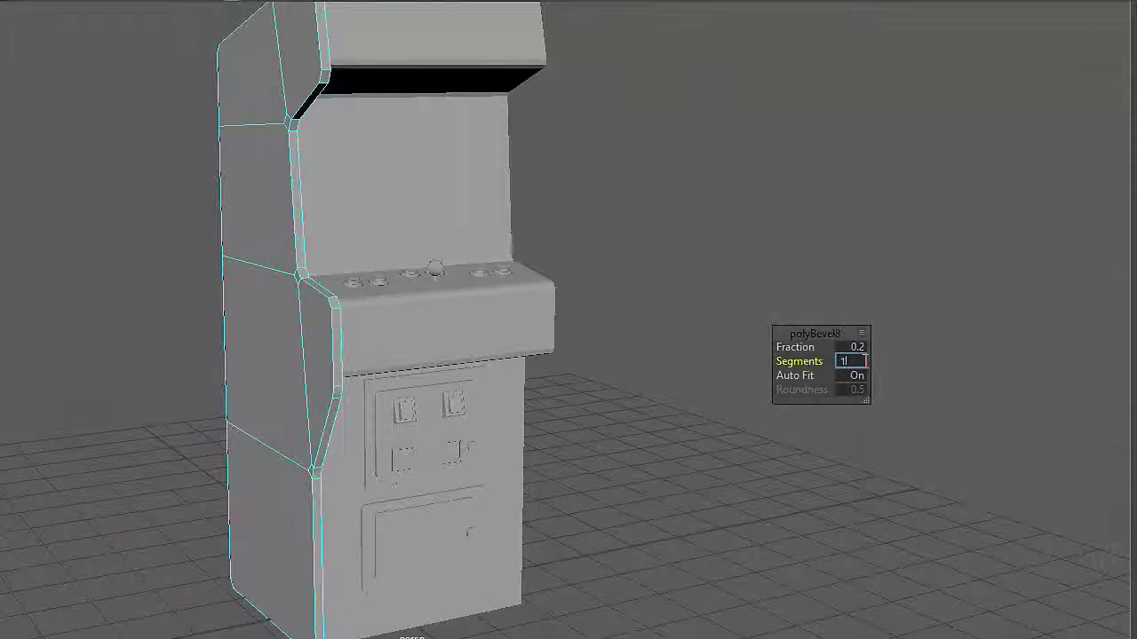
left_click(709, 384)
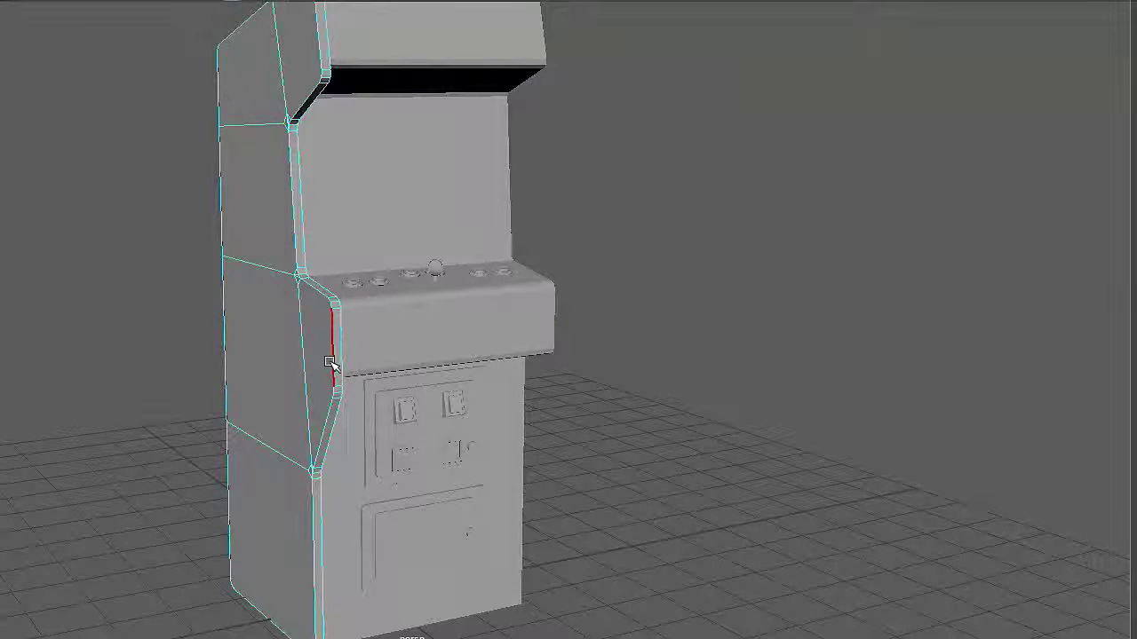
Select the outline edges around the side panel's inner and outer faces, including the short edges at the rounded corners.
left_click(328, 410)
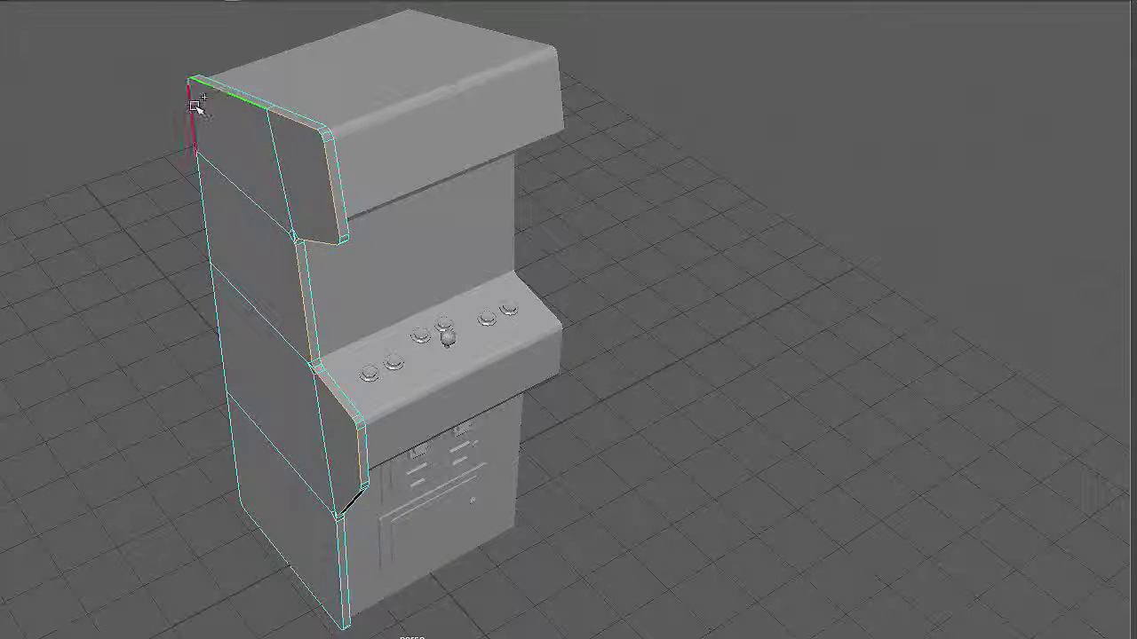
key("f")
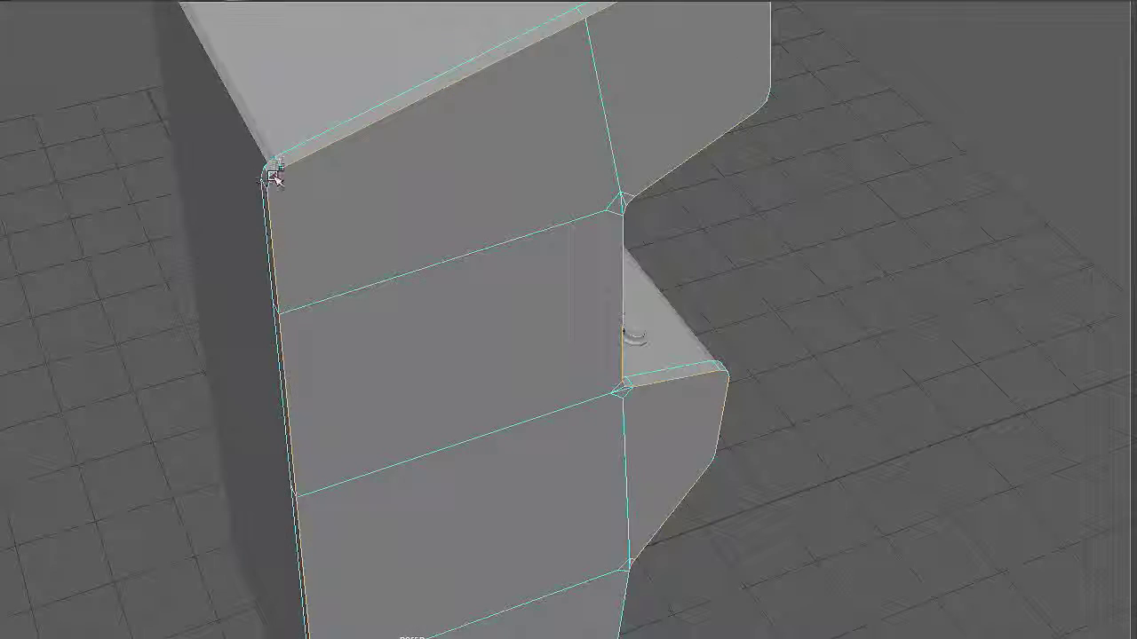
left_click_drag(376, 233, 568, 187, "alt")
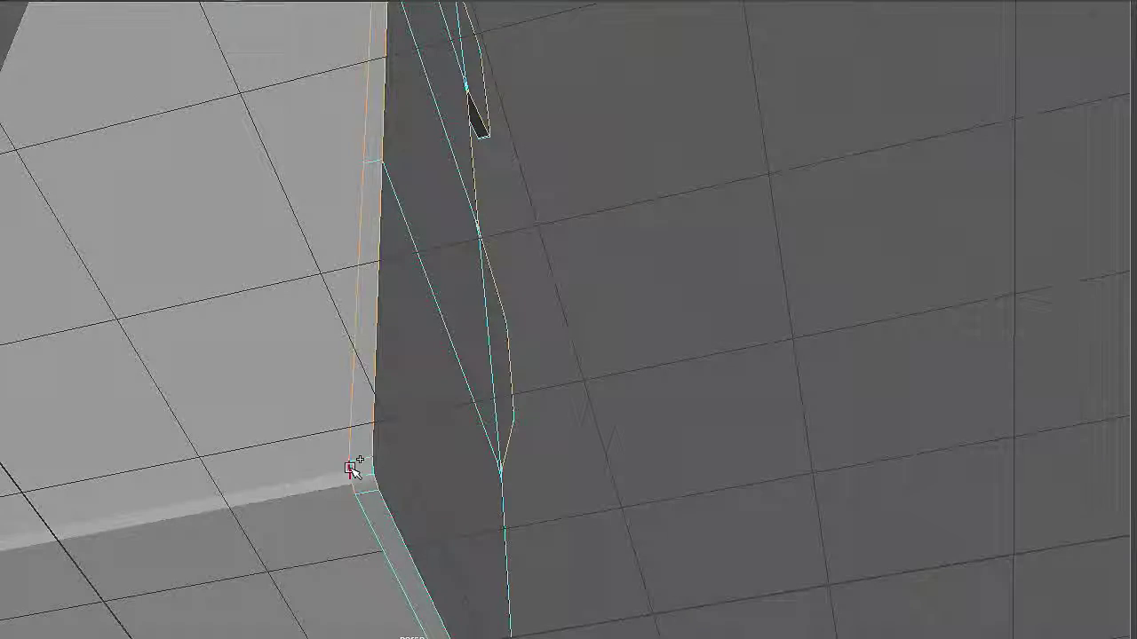
left_click(400, 523, "shift")
left_click(379, 536, "shift")
left_click_drag(590, 519, 290, 540, "alt")
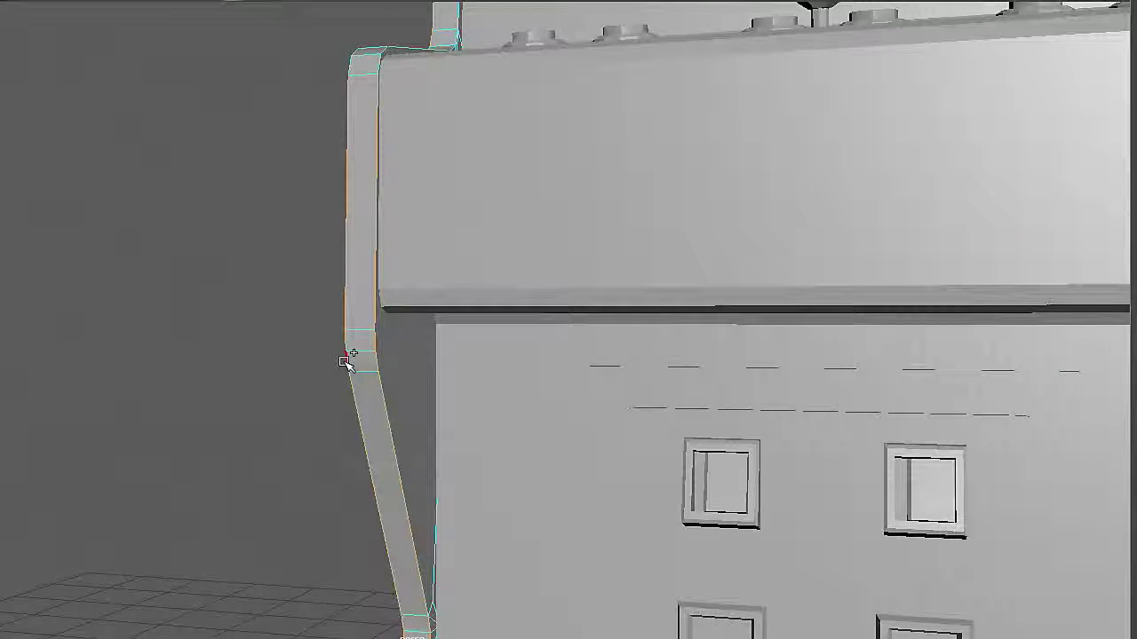
left_click_drag(346, 360, 362, 291, "alt")
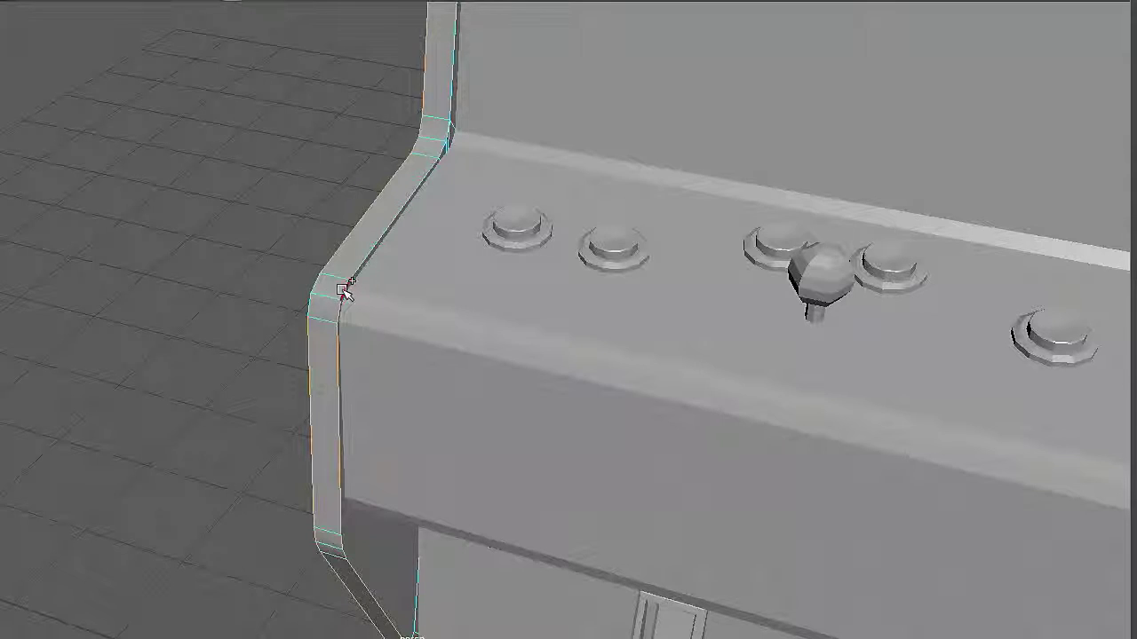
left_click_drag(333, 249, 336, 295, "alt")
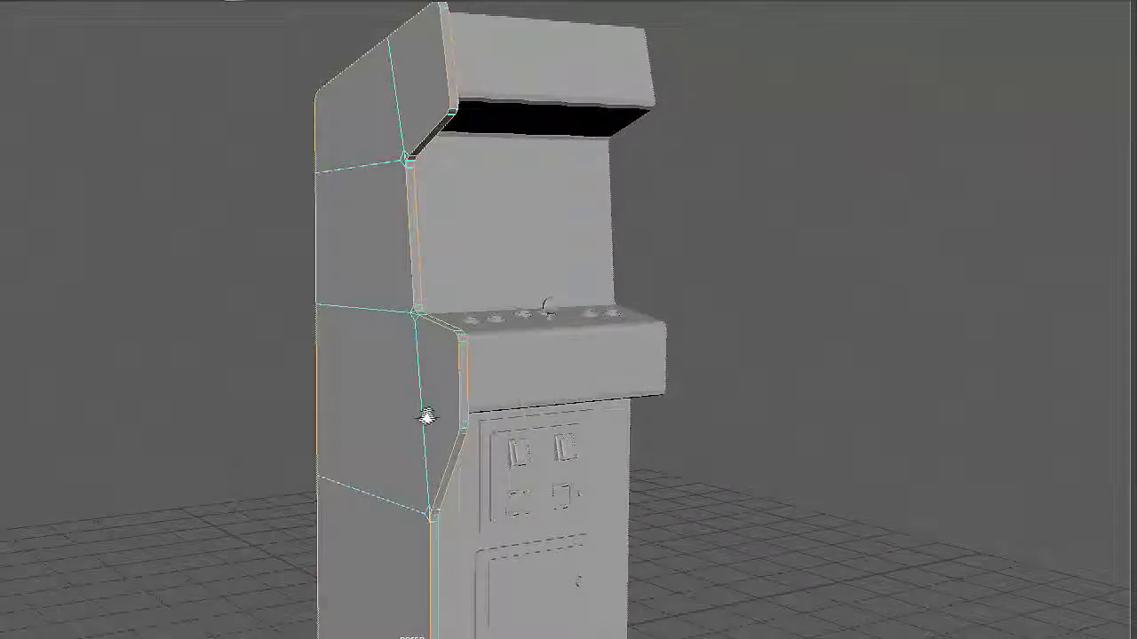
left_click_drag(427, 418, 317, 420, "alt")
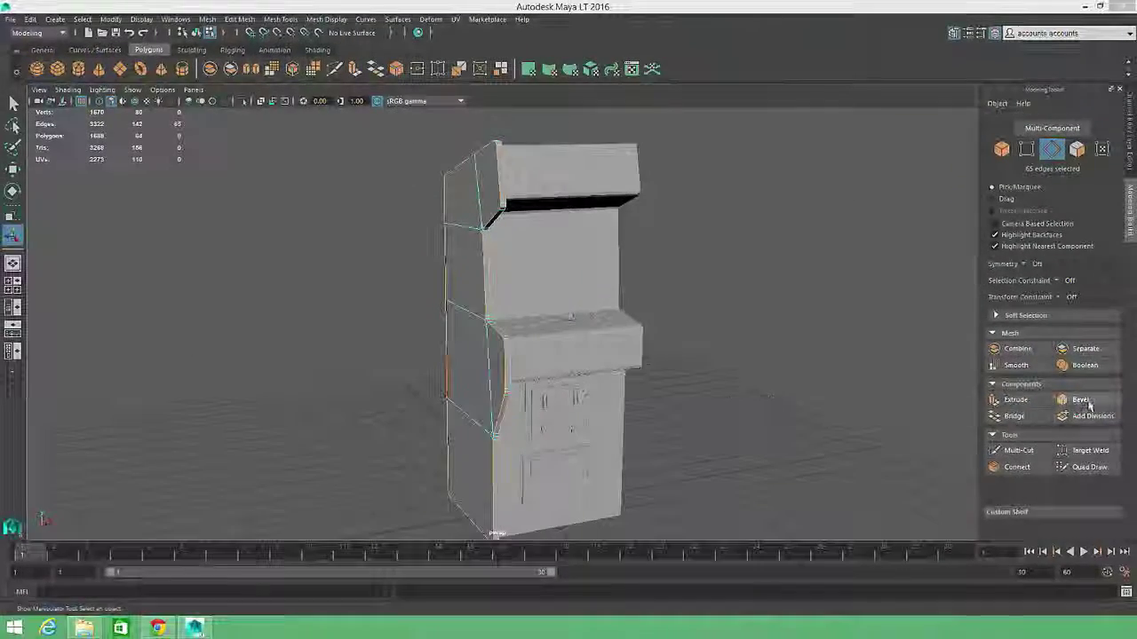
Bevel the selected outline edges of the side panel with a Fraction of 1.
left_click(1080, 400)
scroll(855, 456, "up", 6)
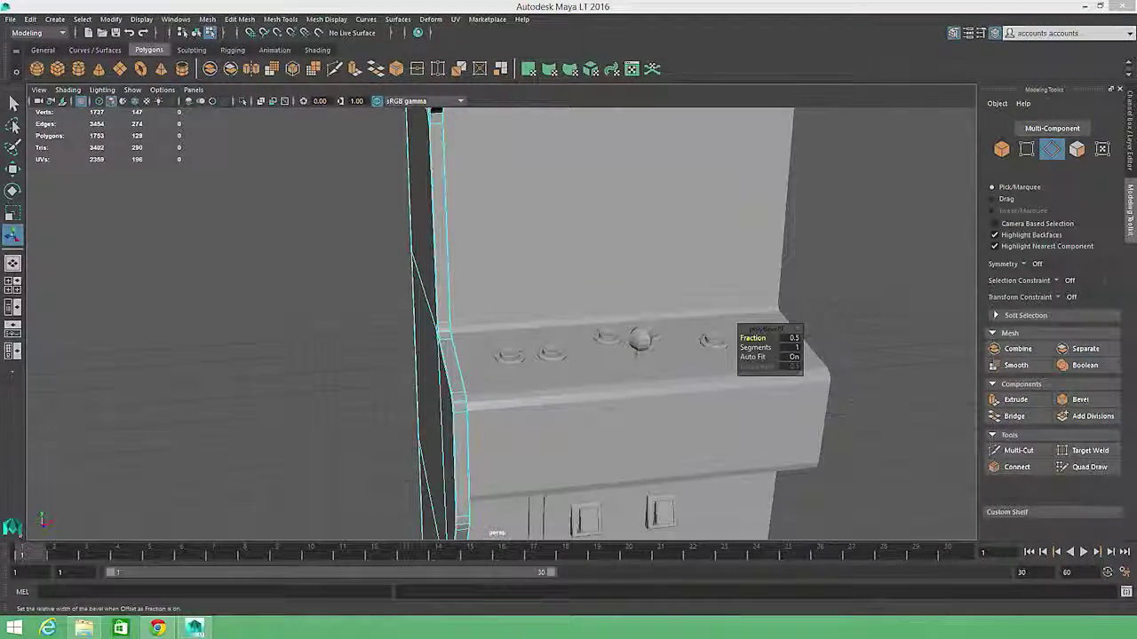
scroll(893, 314, "down", 5)
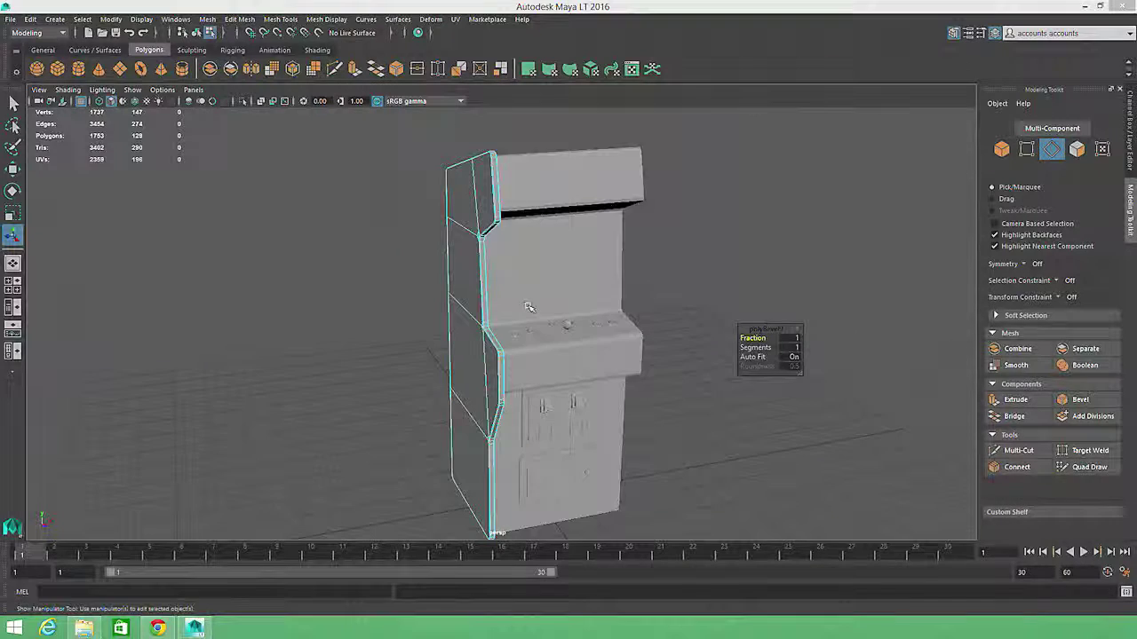
key("w")
right_click_drag(472, 234, 462, 303)
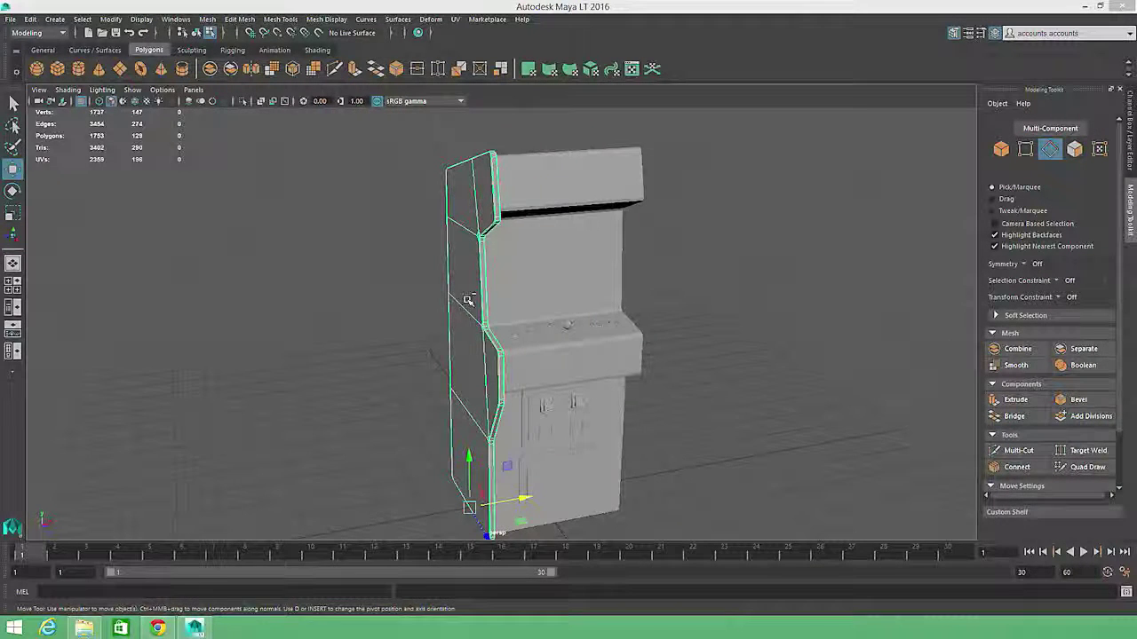